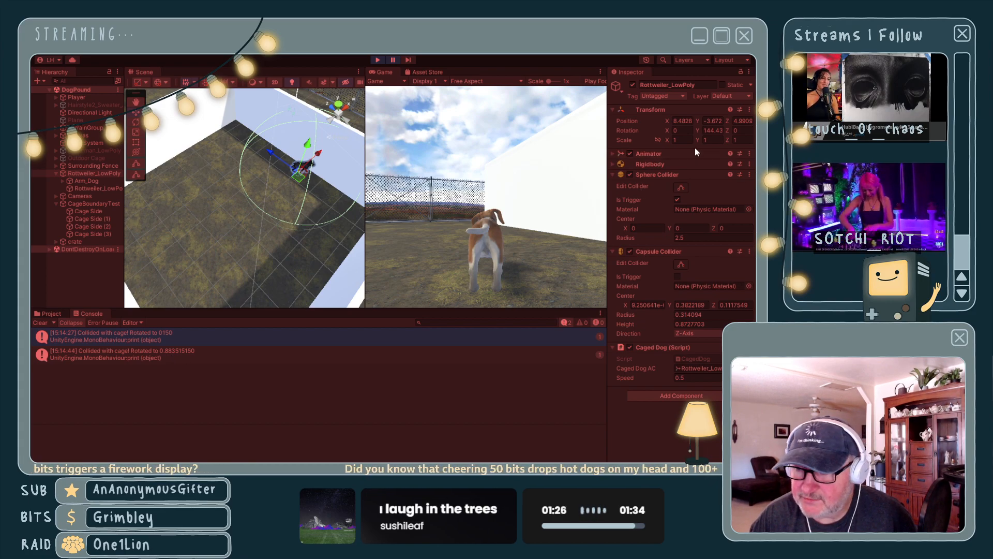
# - Test a Y rotation of .88 on the running Rottweiler_LowPoly against the second collision log entry, ending the play session
pyautogui.click(709, 130)
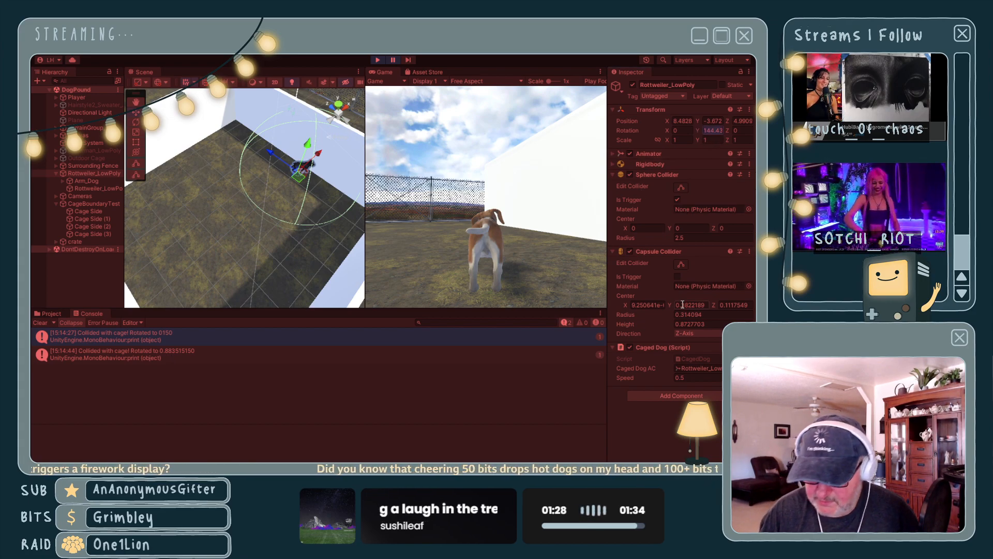
pyautogui.write('.88')
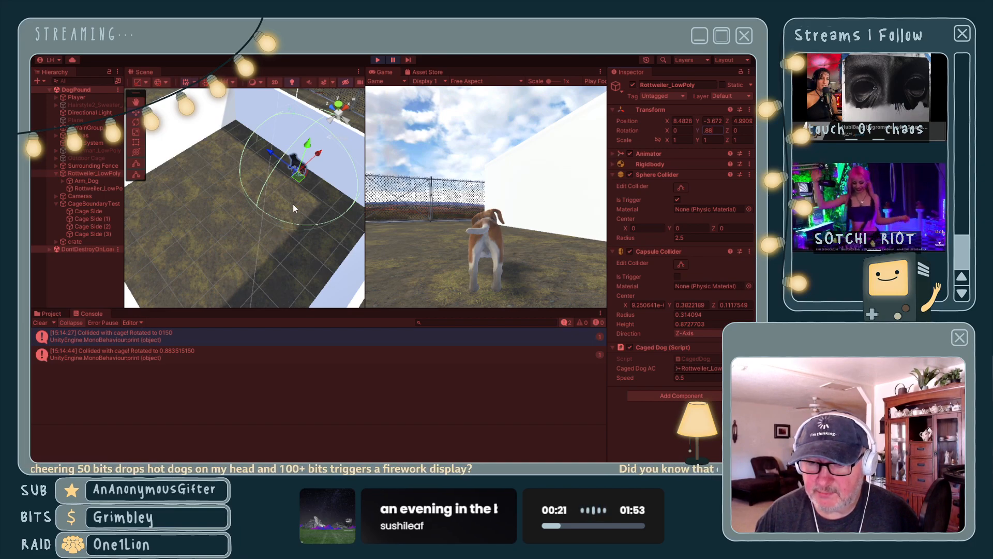
pyautogui.click(181, 352)
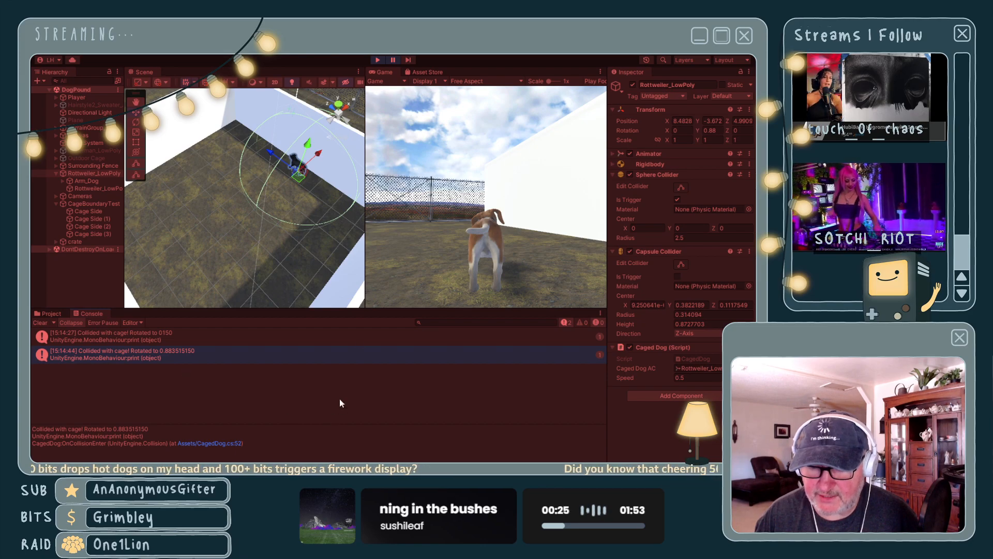
pyautogui.click(377, 59)
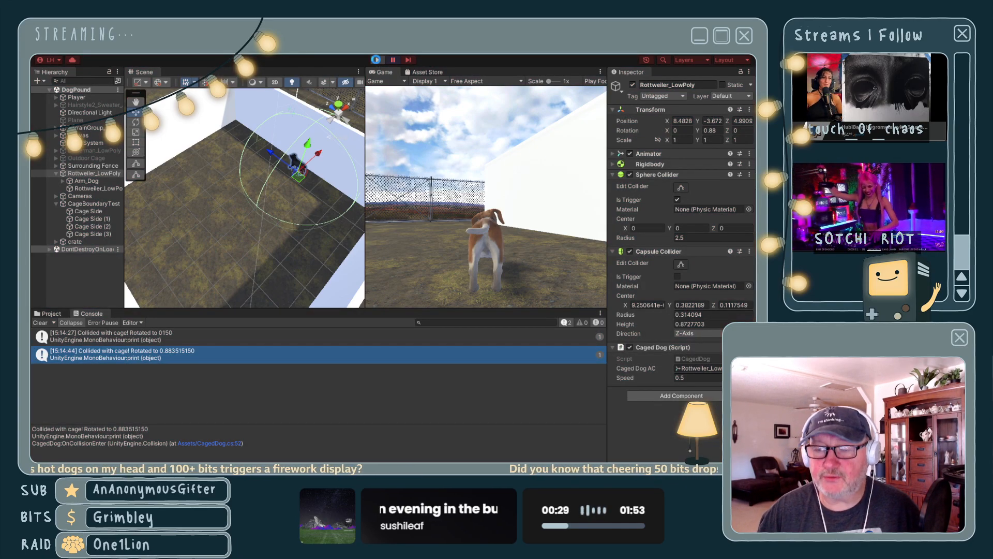
# - Switch to CagedDog.cs in Visual Studio and add RotateMode.WorldAxisAdd as the last argument of the DORotate call in OnCollisionEnter
pyautogui.hotkey('alt', 'Tab')
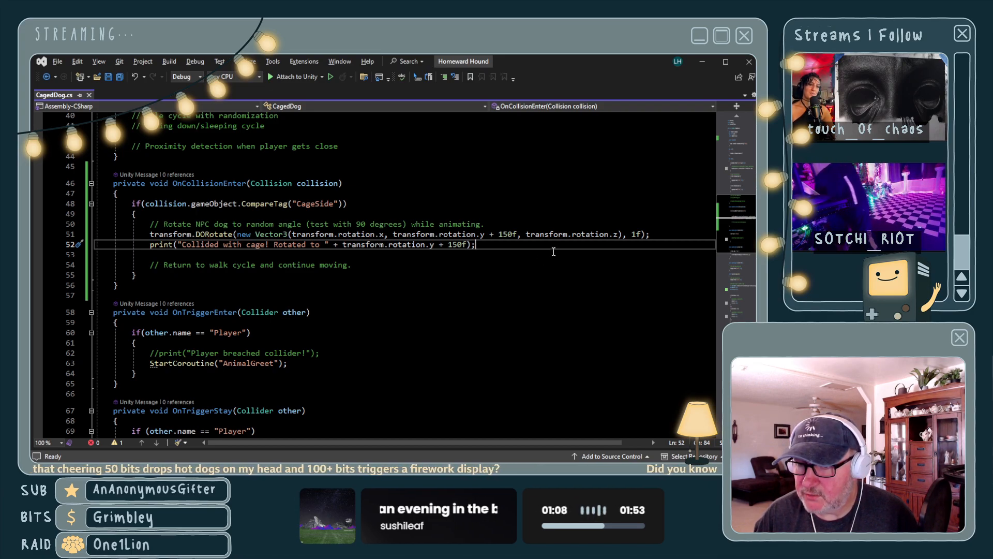
pyautogui.click(618, 234)
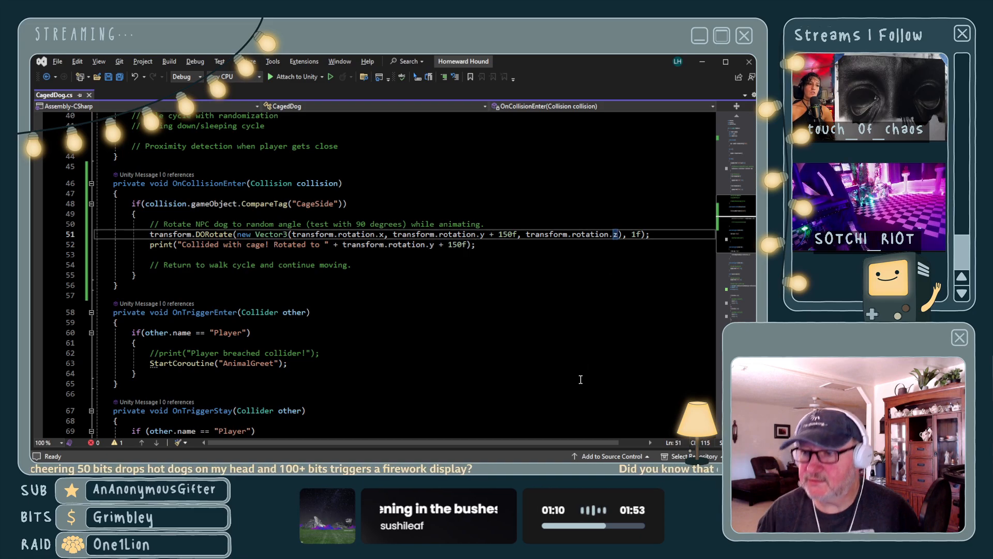
pyautogui.press('Right')
pyautogui.press('Right')
pyautogui.press('Right')
pyautogui.press('Right')
pyautogui.press('Right')
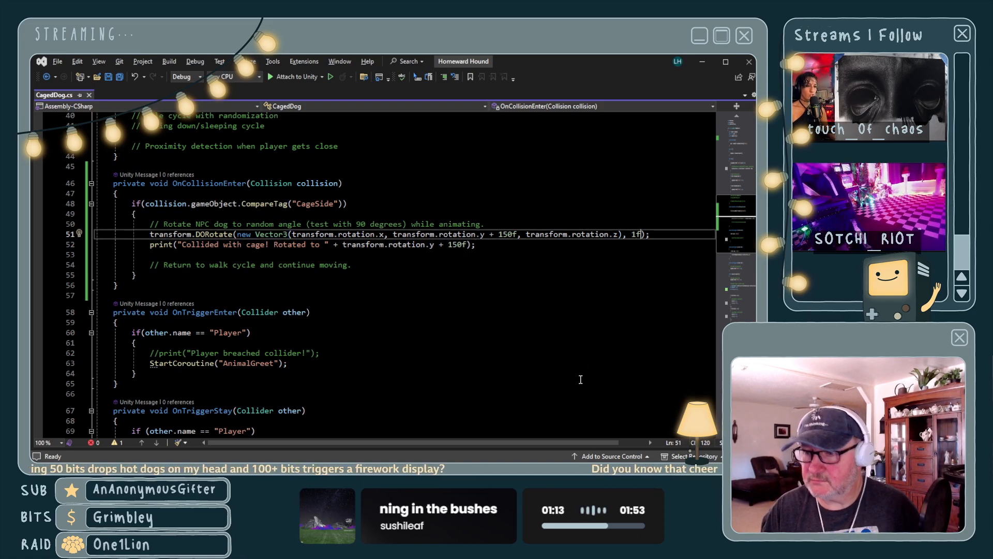
pyautogui.write(', Rot')
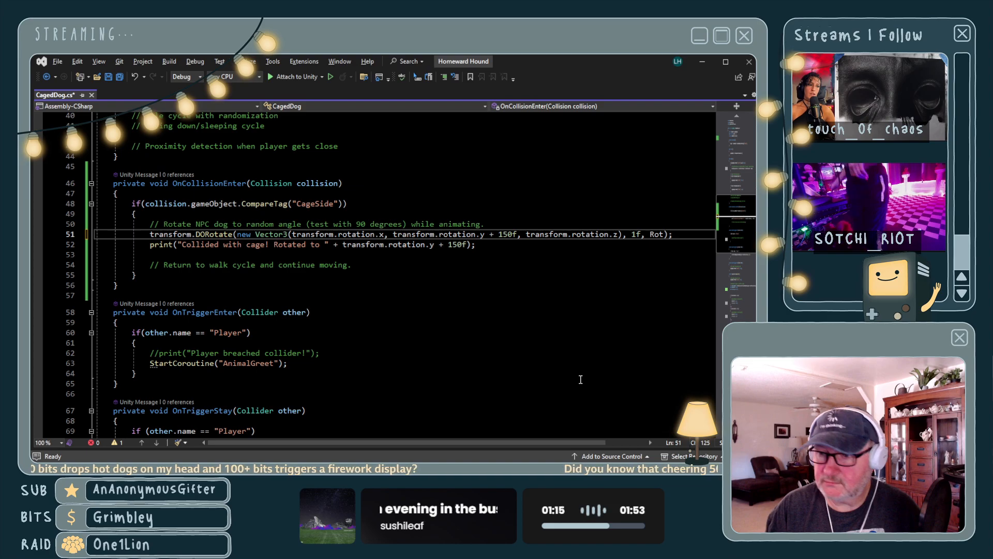
pyautogui.write('ateMode')
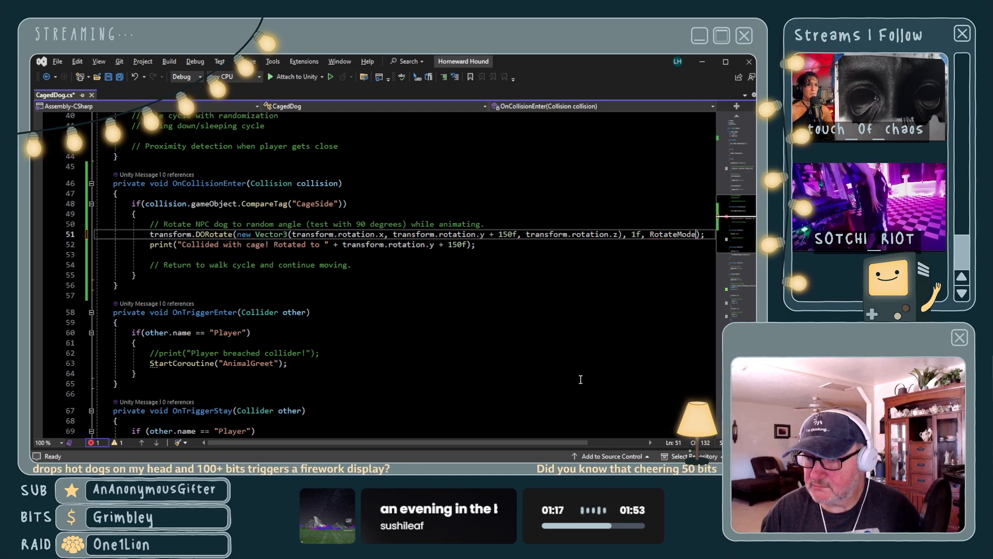
pyautogui.write('.')
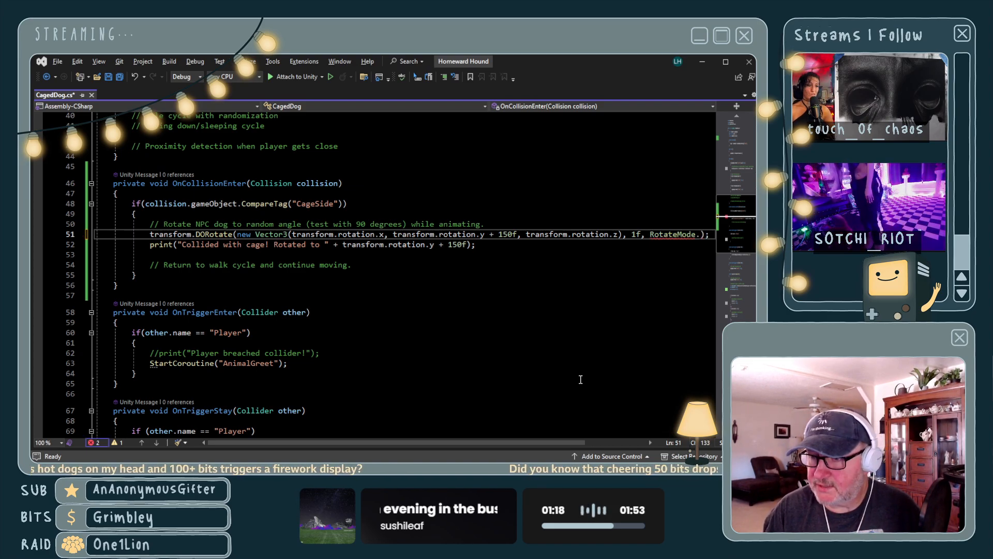
pyautogui.click(725, 284)
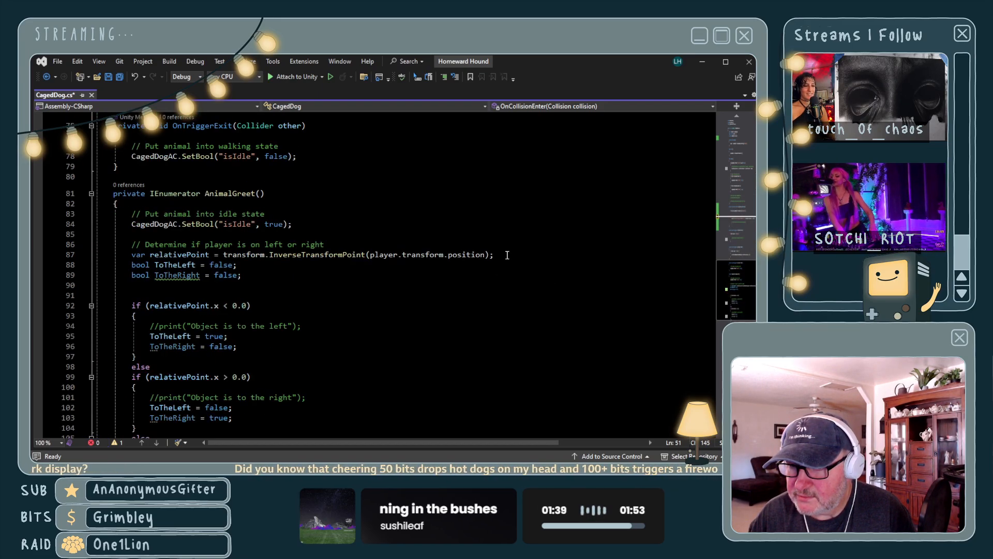
# - Split the DORotate call so that 1f and RotateMode.WorldAxisAdd each sit on their own line, and save the script
pyautogui.scroll(-12, 507, 255)
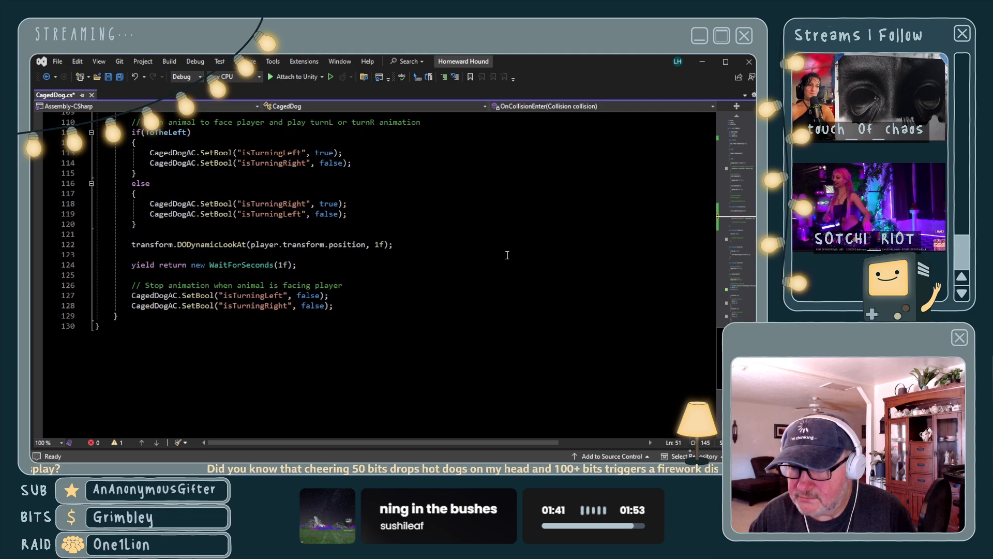
pyautogui.scroll(11, 507, 254)
pyautogui.scroll(13, 507, 254)
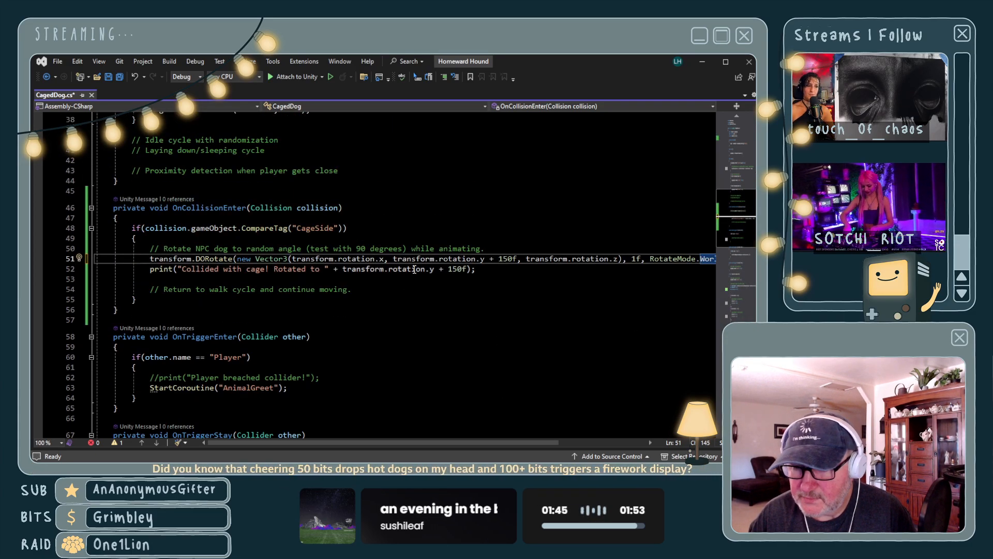
pyautogui.click(393, 258)
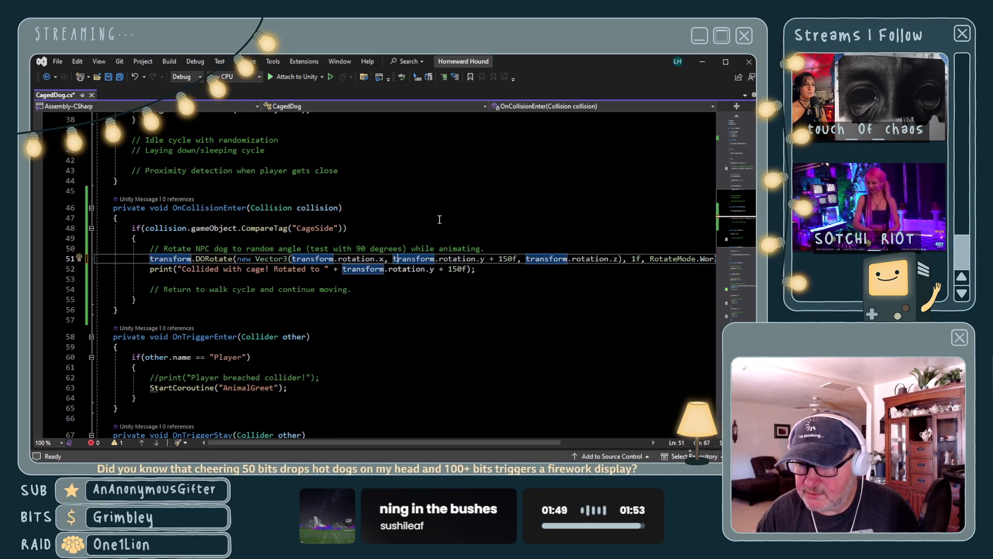
pyautogui.press('Right')
pyautogui.press('Right')
pyautogui.press('Right')
pyautogui.press('Right')
pyautogui.press('Right')
pyautogui.press('Right')
pyautogui.press('Right')
pyautogui.press('Right')
pyautogui.press('Right')
pyautogui.press('Right')
pyautogui.press('Right')
pyautogui.press('Right')
pyautogui.press('Right')
pyautogui.press('Right')
pyautogui.press('Right')
pyautogui.press('Right')
pyautogui.press('Right')
pyautogui.press('Right')
pyautogui.press('Right')
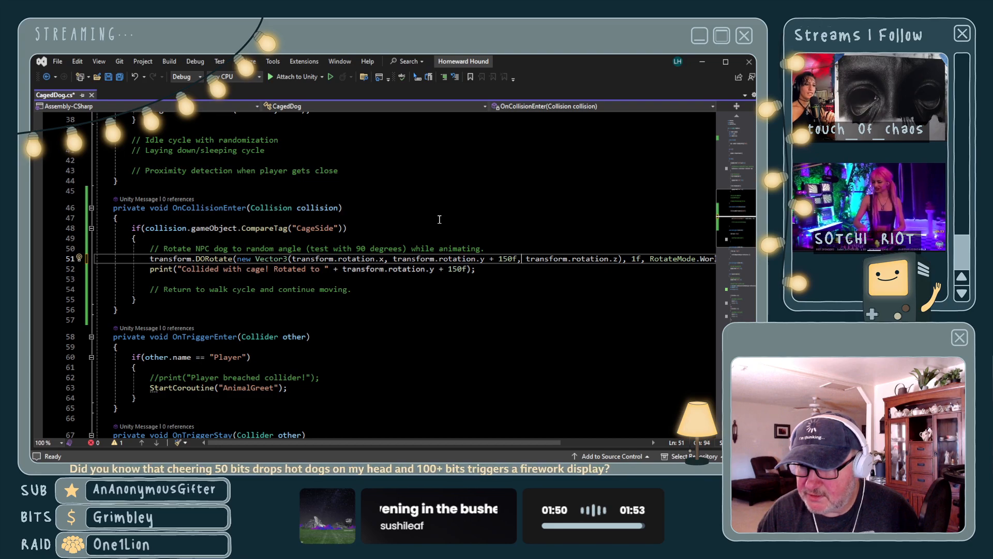
pyautogui.press('Right')
pyautogui.press('Right')
pyautogui.press('Right')
pyautogui.press('Right')
pyautogui.press('Right')
pyautogui.press('Right')
pyautogui.press('Right')
pyautogui.press('Right')
pyautogui.press('Right')
pyautogui.press('Right')
pyautogui.press('Right')
pyautogui.press('Right')
pyautogui.press('Right')
pyautogui.press('Right')
pyautogui.press('Right')
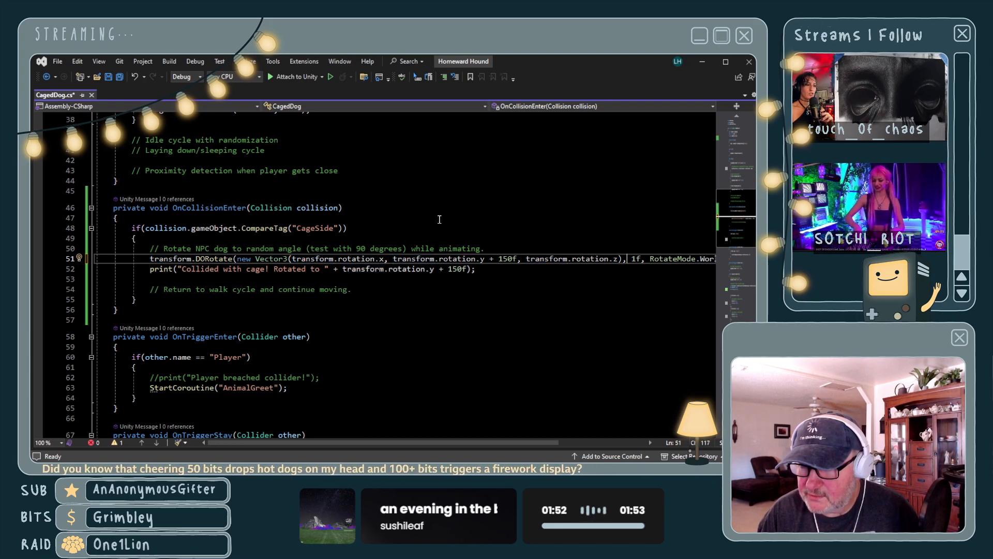
pyautogui.press('Right')
pyautogui.press('Return')
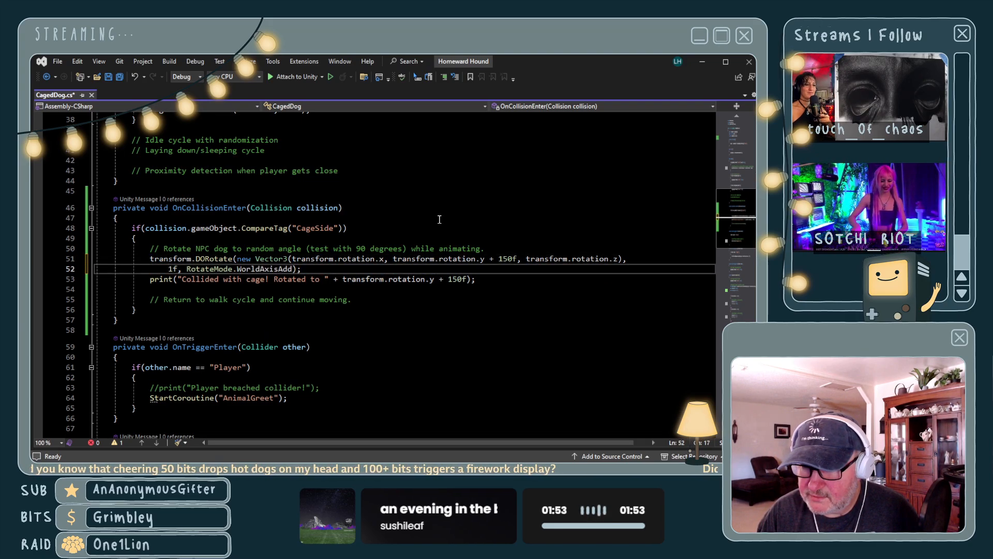
pyautogui.press('Right')
pyautogui.press('Right')
pyautogui.press('Right')
pyautogui.press('Right')
pyautogui.press('Return')
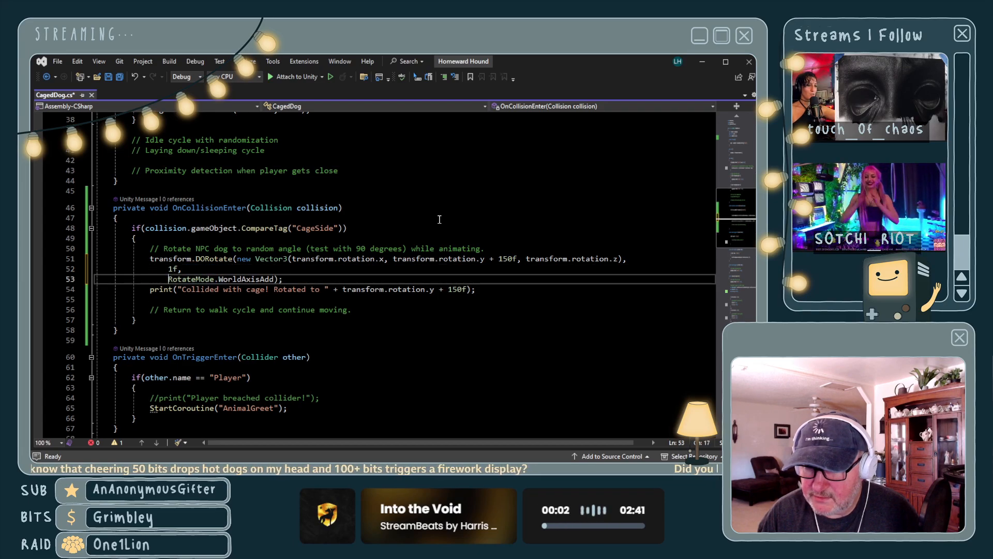
pyautogui.press('End')
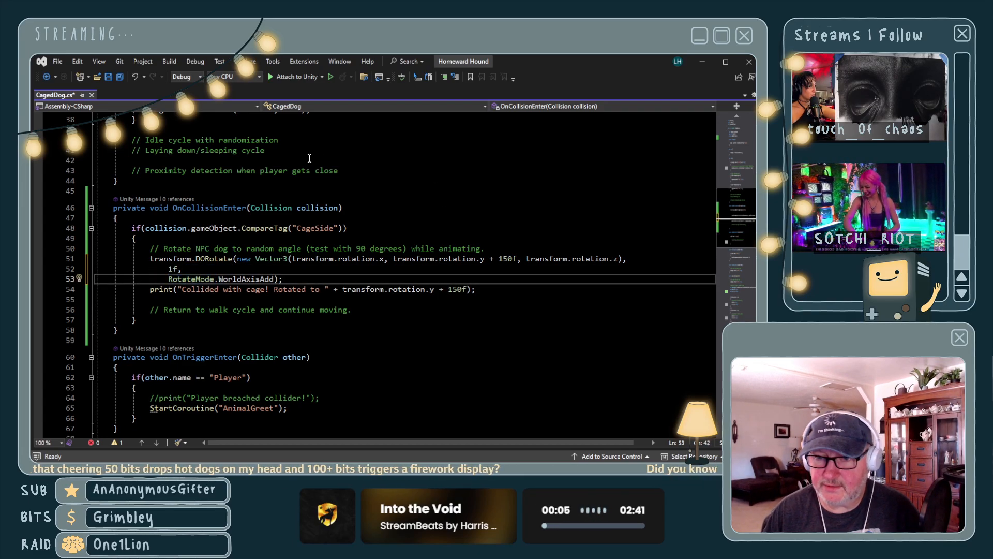
pyautogui.hotkey('ctrl', 's')
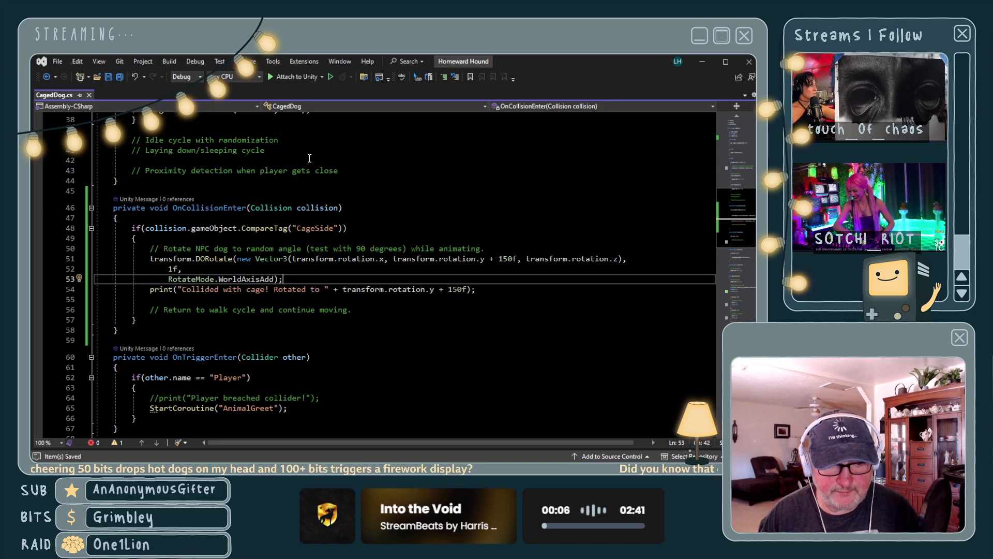
# - Switch to Unity, run the DogPound scene and watch the Rottweiler's cage collisions in a top-down scene view
pyautogui.hotkey('alt', 'Tab')
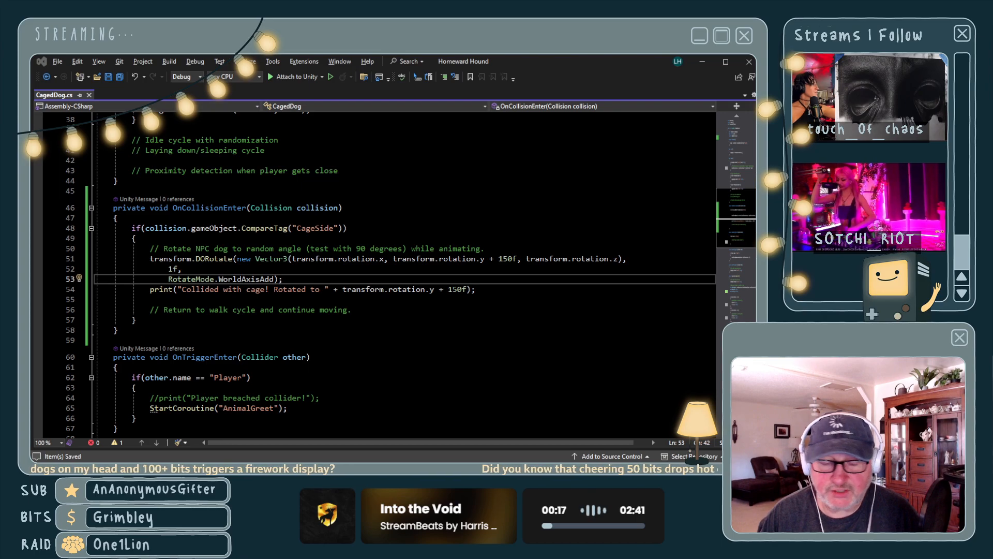
pyautogui.hotkey('alt', 'Tab')
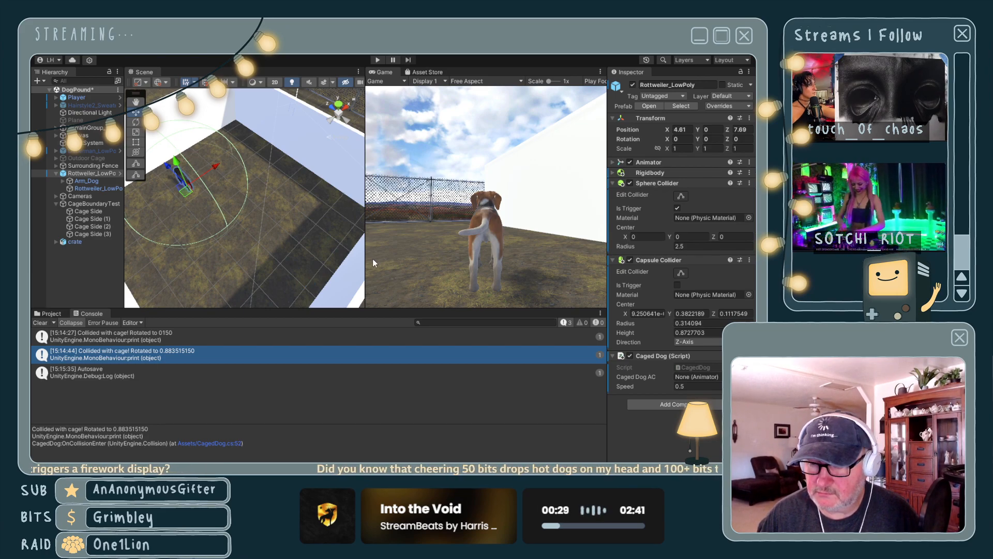
pyautogui.click(377, 59)
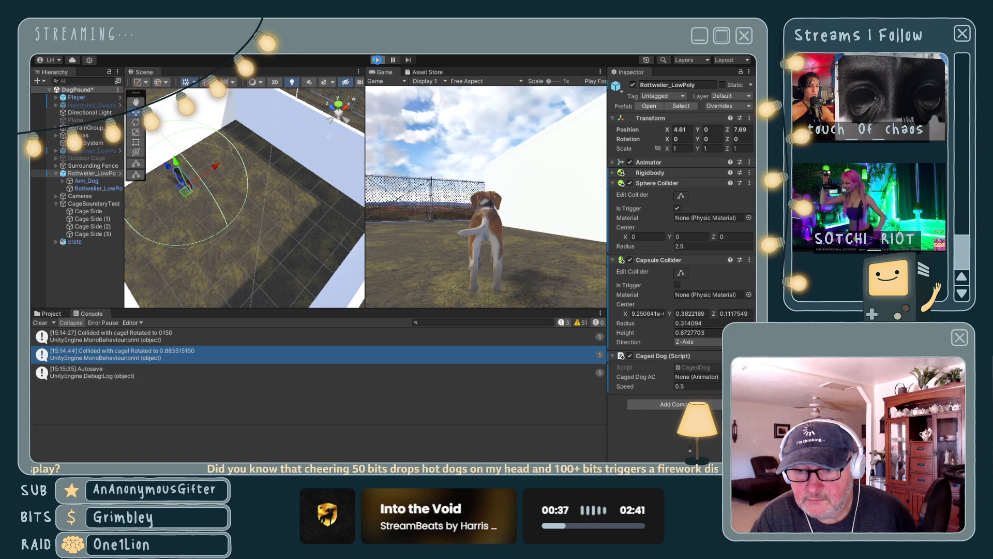
pyautogui.click(378, 60)
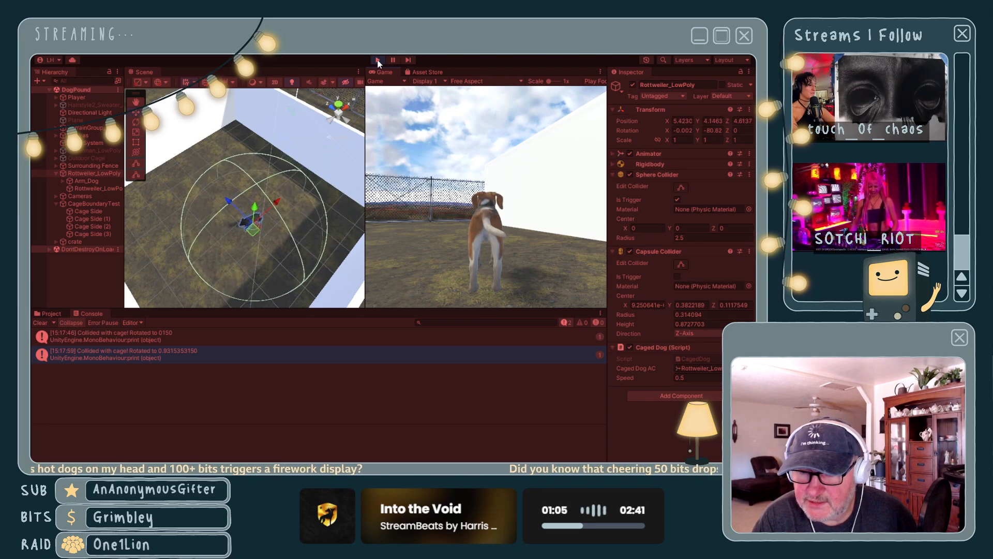
pyautogui.scroll(-3, 300, 197)
pyautogui.scroll(-2, 302, 197)
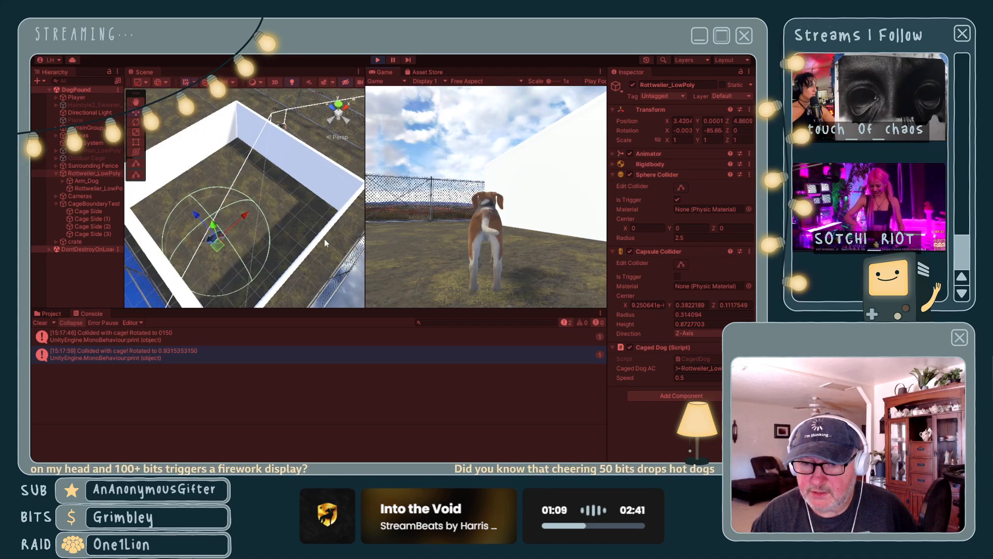
pyautogui.moveTo(325, 242)
pyautogui.mouseDown(button='right')
pyautogui.moveTo(311, 251)
pyautogui.moveTo(307, 238)
pyautogui.mouseUp(button='right')
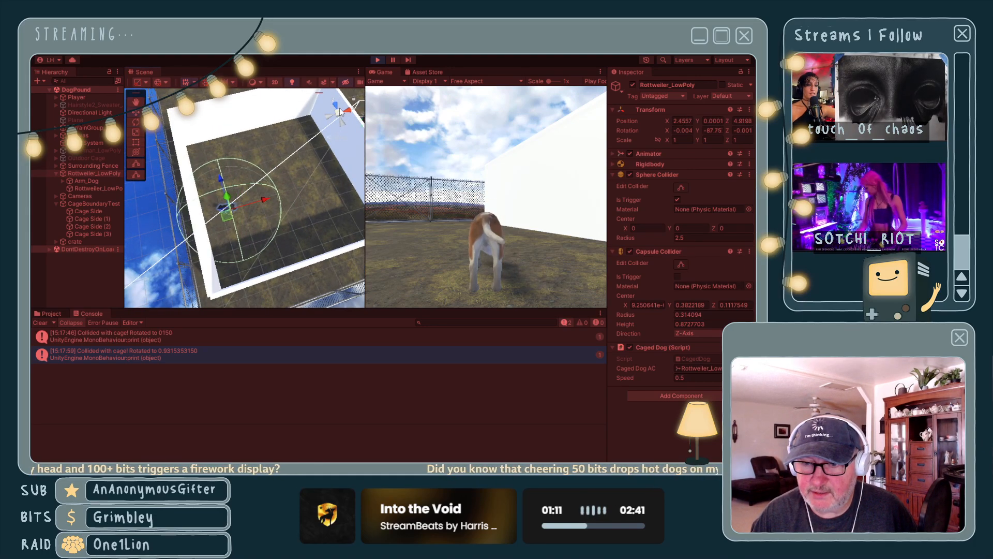
pyautogui.moveTo(330, 173); pyautogui.dragTo(296, 211, button='middle')
pyautogui.moveTo(295, 211); pyautogui.dragTo(281, 184, button='right')
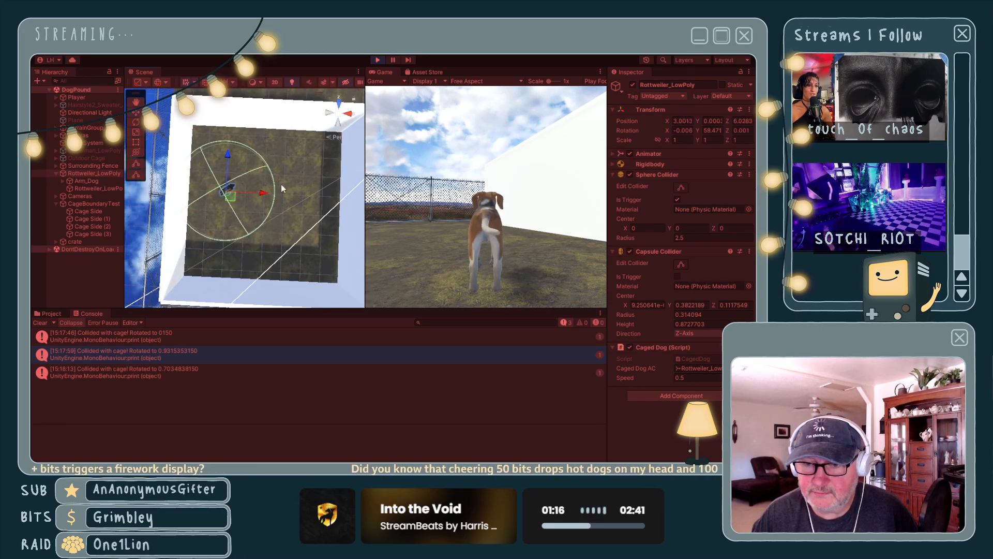
pyautogui.click(337, 115)
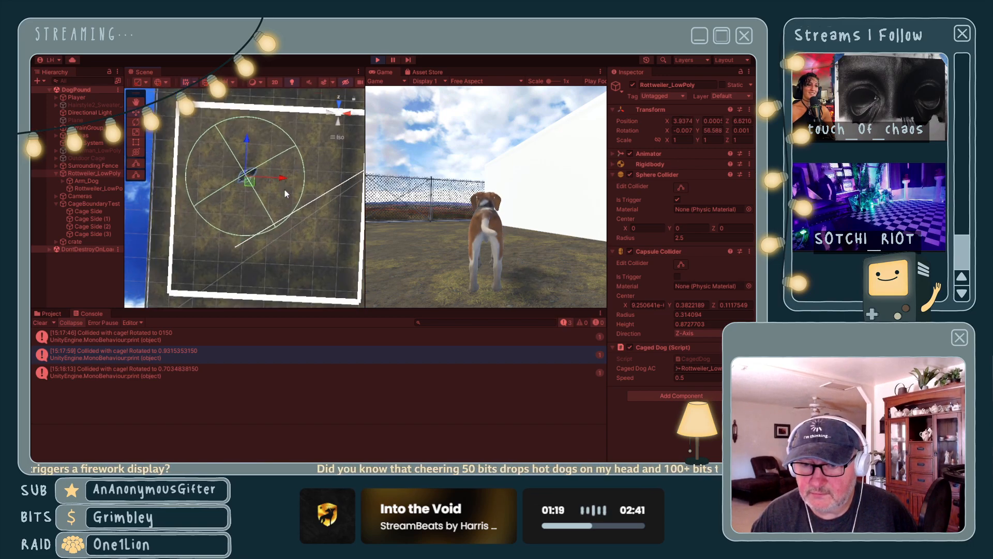
pyautogui.moveTo(287, 187); pyautogui.dragTo(316, 176, button='right')
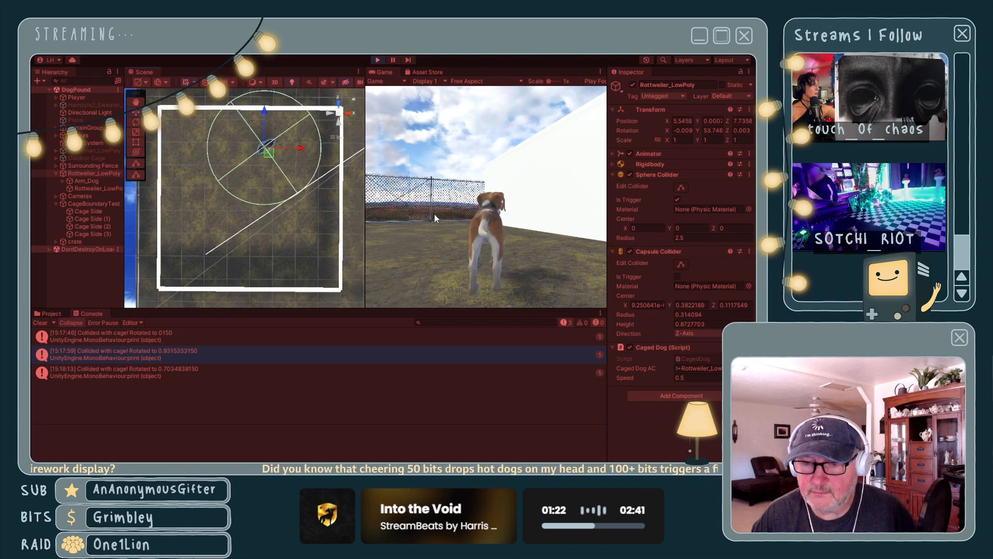
# - Test the cage collisions with the running dog's Caged Dog Speed at 2 and at 10, ending the play session
pyautogui.click(709, 377)
pyautogui.write('2')
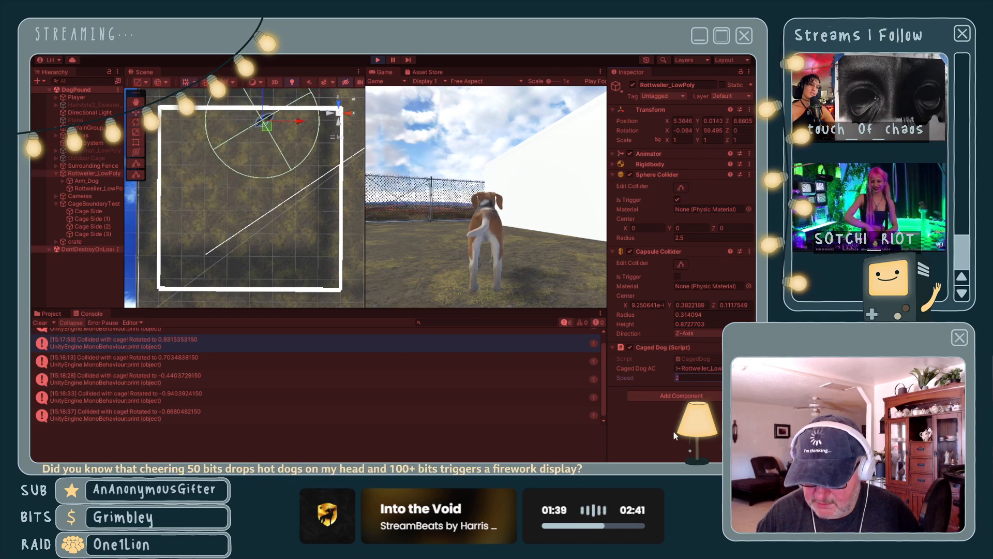
pyautogui.write('10')
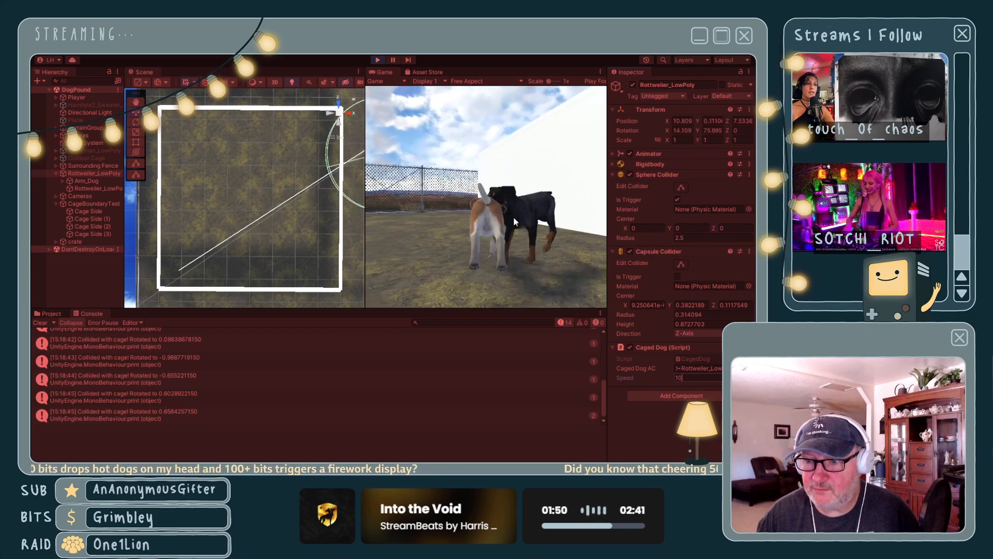
pyautogui.click(378, 60)
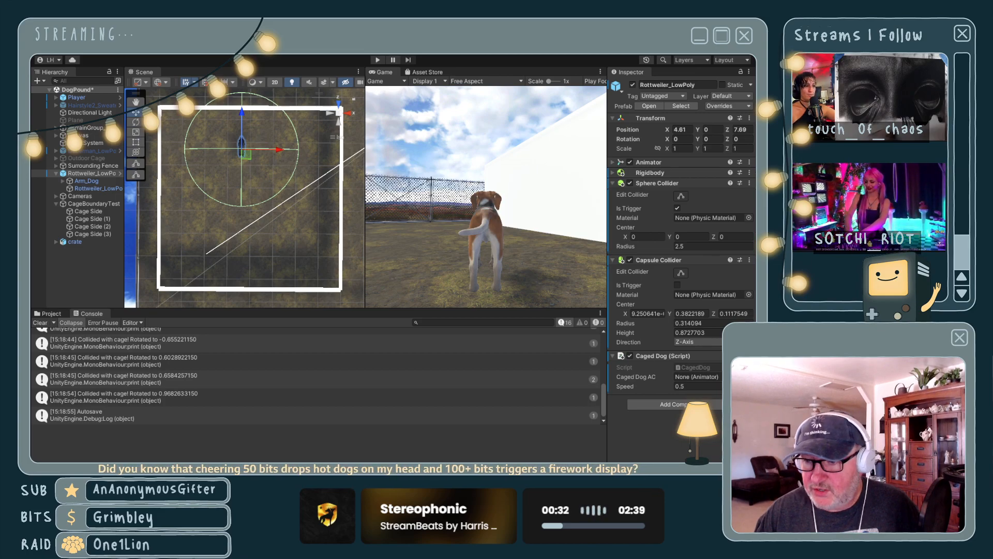
pyautogui.click(705, 386)
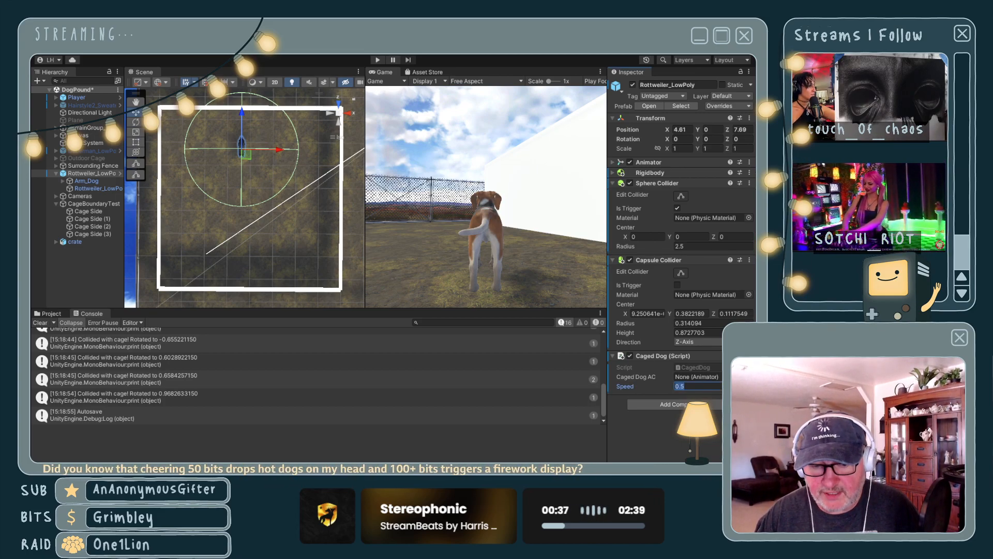
pyautogui.click(706, 386)
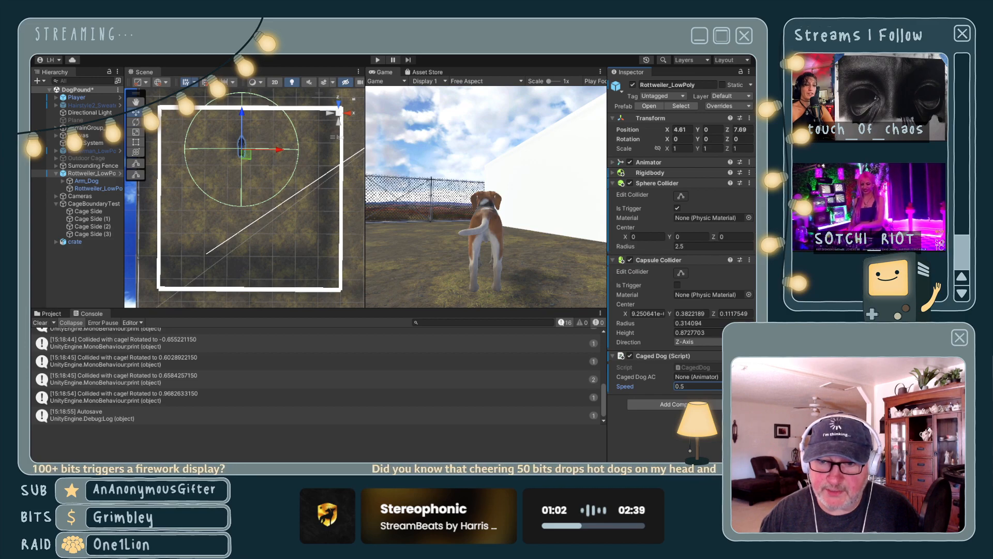
pyautogui.keyDown('alt'); pyautogui.moveTo(243, 139); pyautogui.dragTo(239, 164); pyautogui.keyUp('alt')
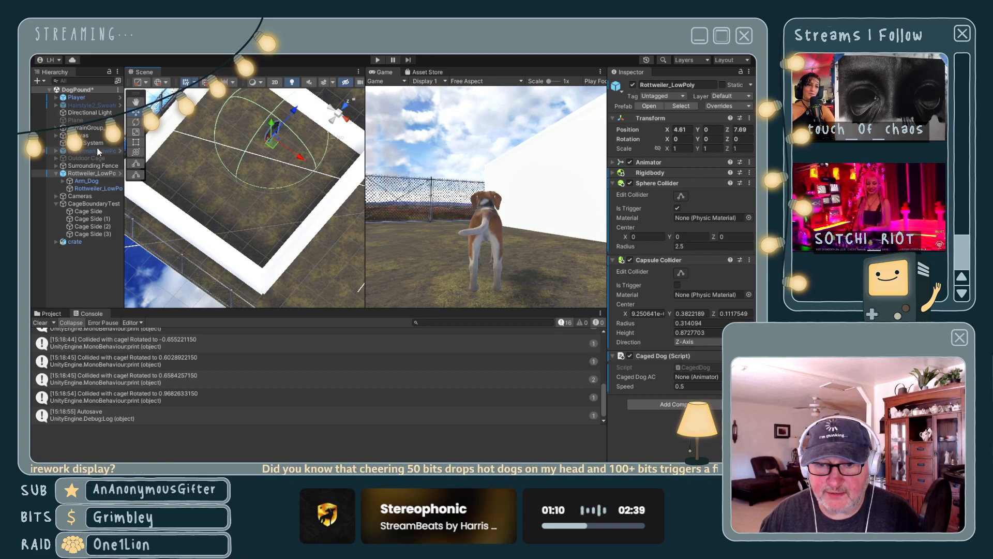
# - Frame the crate object in the scene view and examine its size and placement relative to the surrounding pound
pyautogui.click(92, 242)
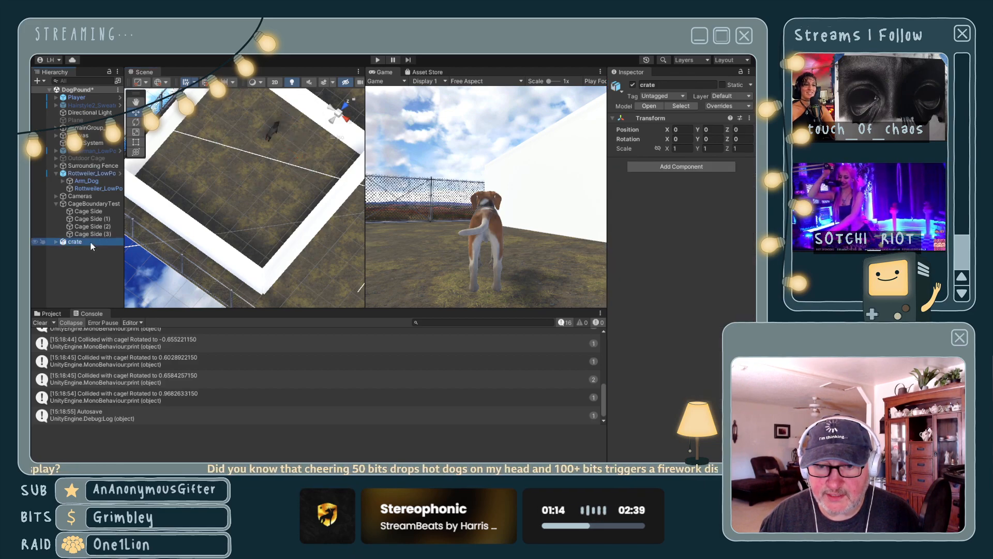
pyautogui.doubleClick(91, 242)
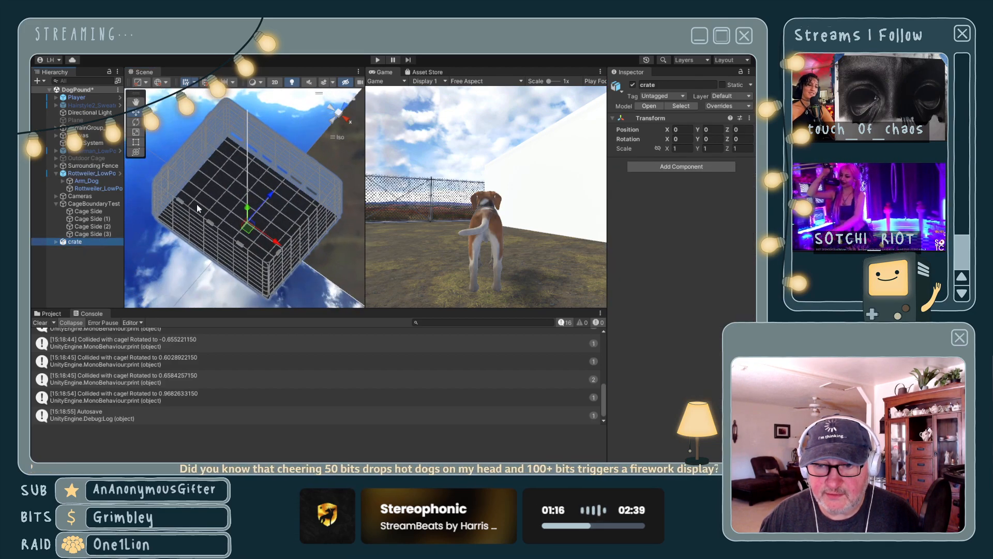
pyautogui.scroll(-15, 198, 208)
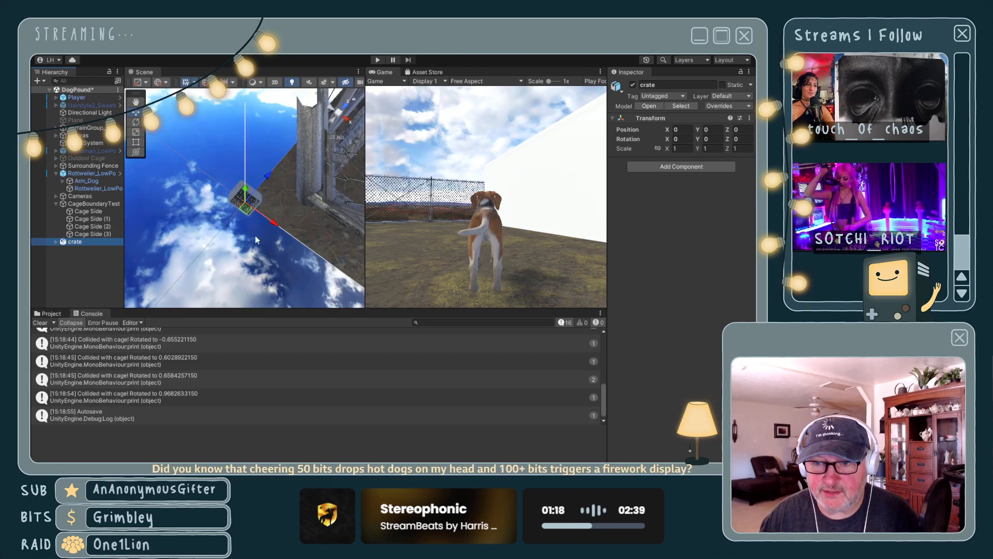
pyautogui.click(339, 111)
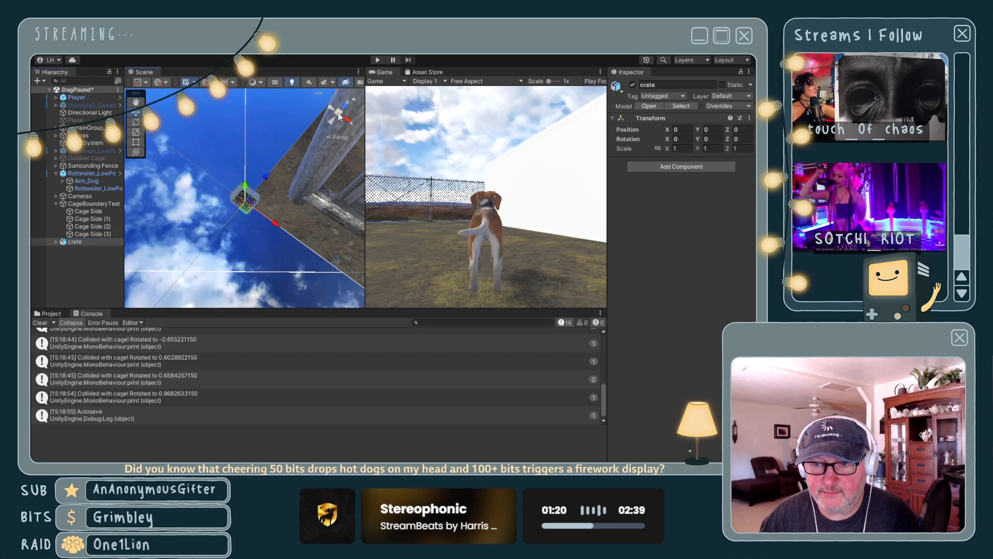
pyautogui.moveTo(300, 166); pyautogui.dragTo(100, 174, button='middle')
pyautogui.scroll(-10, 227, 175)
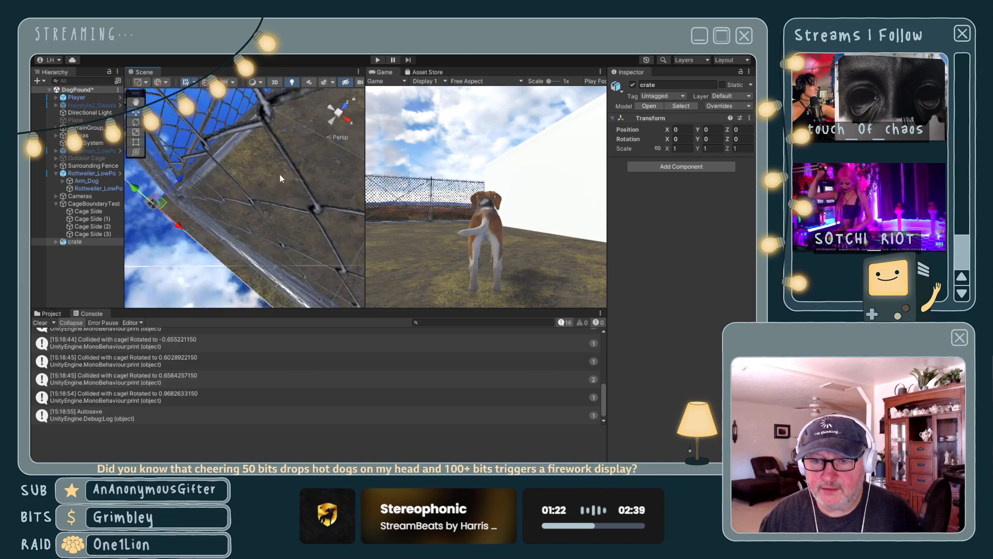
pyautogui.scroll(-10, 275, 171)
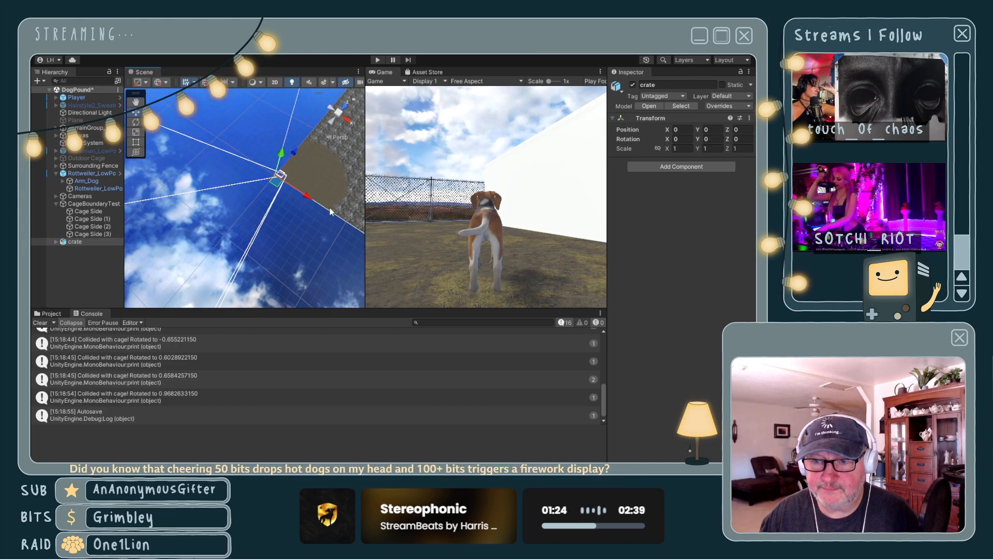
pyautogui.moveTo(209, 194); pyautogui.dragTo(205, 194, button='middle')
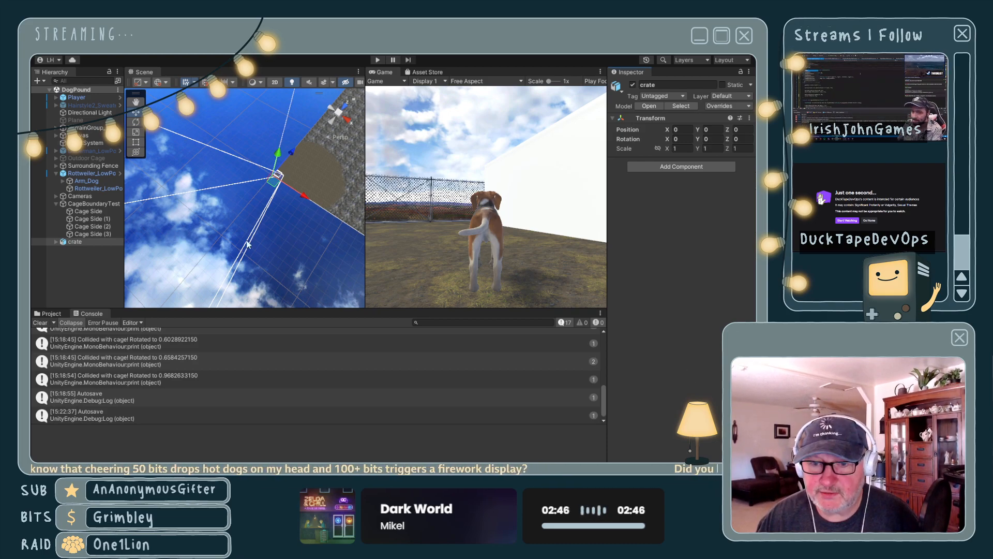
# - Activate the disabled Outdoor Cage object and frame it in the scene view
pyautogui.click(47, 314)
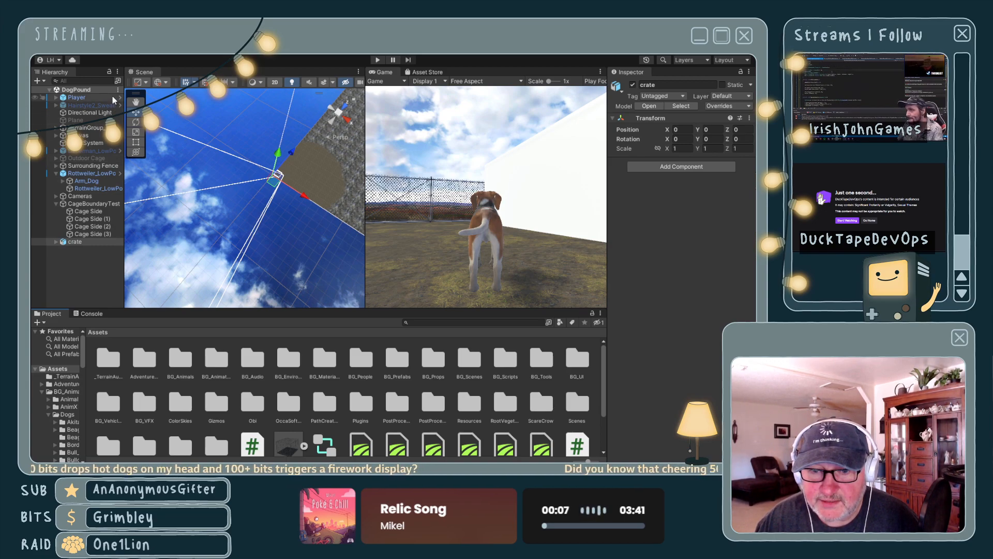
pyautogui.click(89, 158)
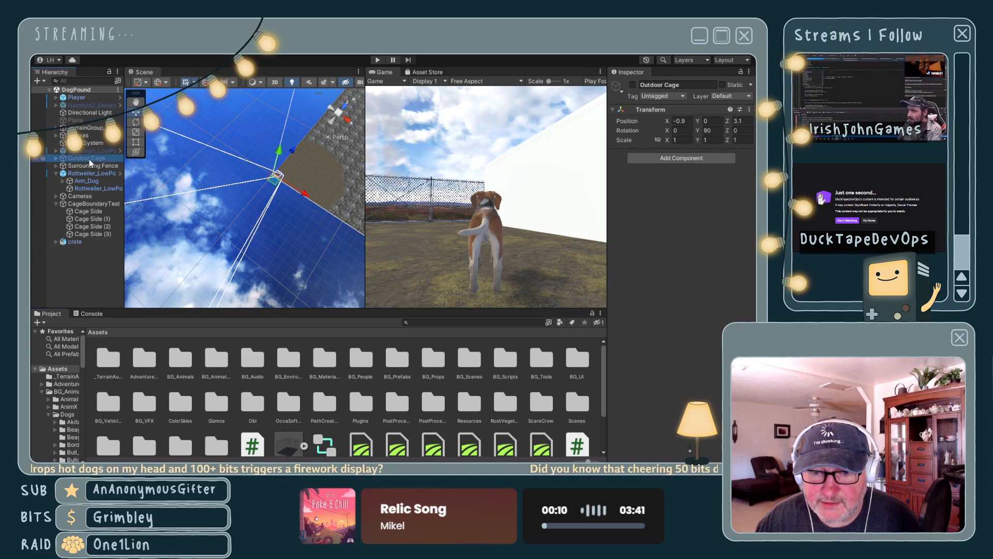
pyautogui.click(632, 85)
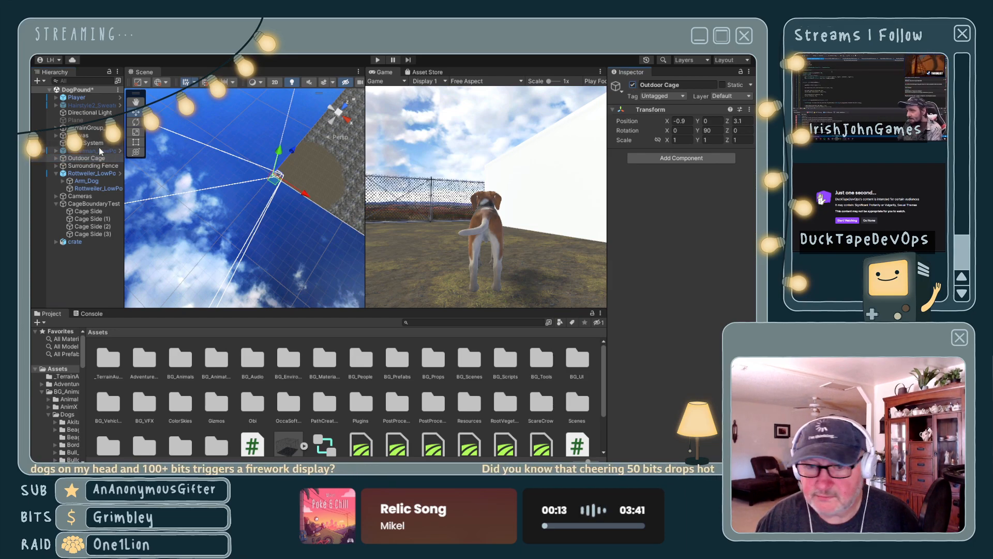
pyautogui.doubleClick(87, 160)
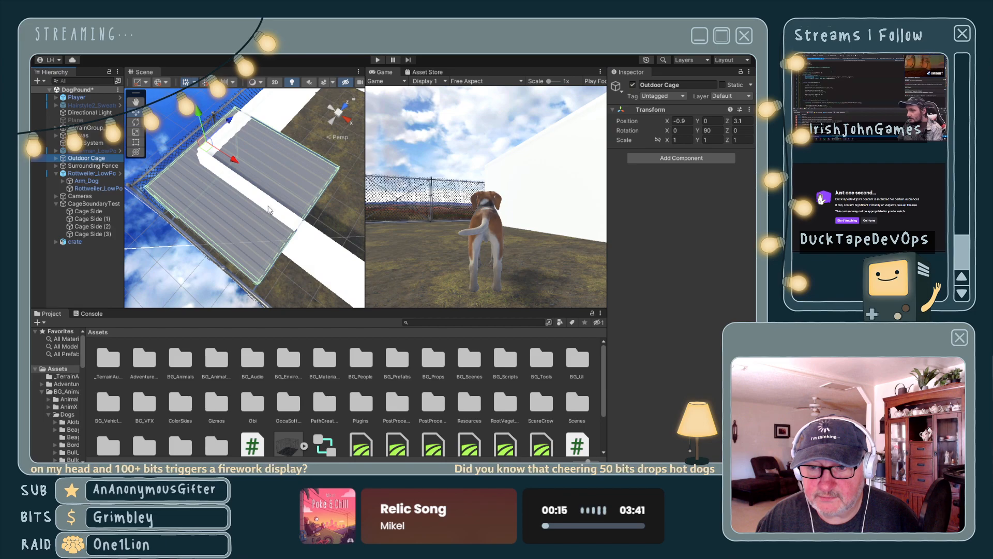
# - Move the Outdoor Cage along the Z axis to position 4.14, inside the white boundary walls
pyautogui.moveTo(269, 209); pyautogui.dragTo(222, 155, button='right')
pyautogui.moveTo(280, 265); pyautogui.dragTo(210, 140, button='middle')
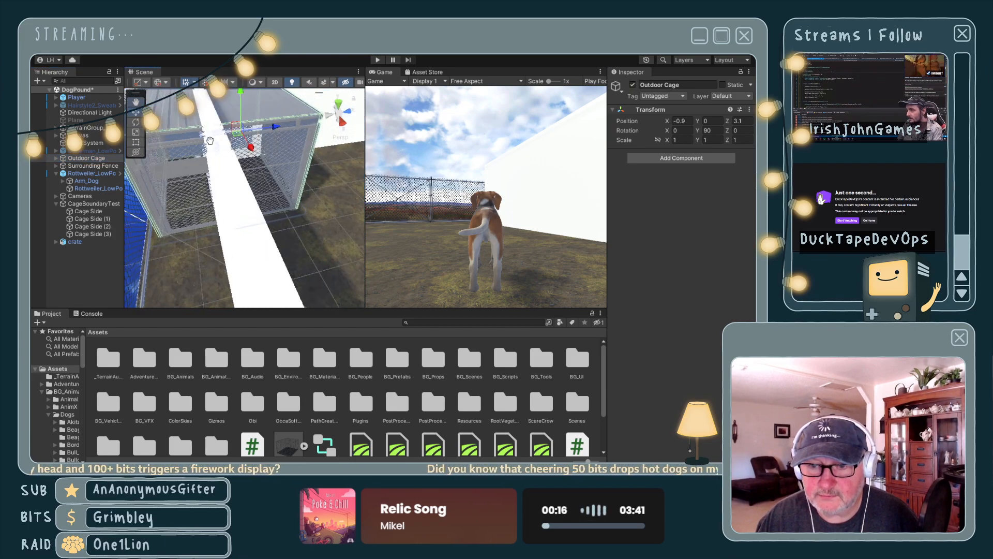
pyautogui.moveTo(233, 150); pyautogui.dragTo(207, 150, button='right')
pyautogui.moveTo(219, 168); pyautogui.dragTo(211, 261, button='middle')
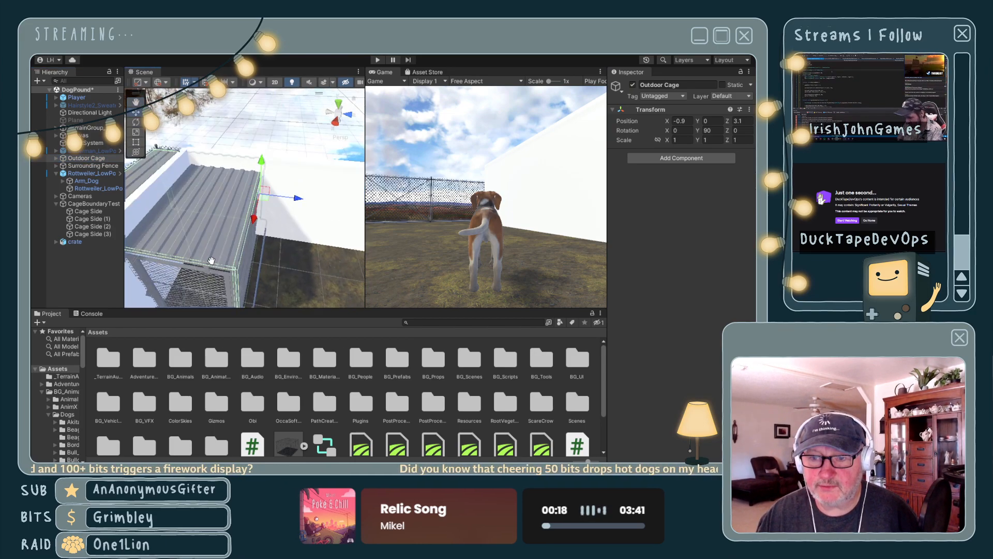
pyautogui.scroll(-10, 216, 222)
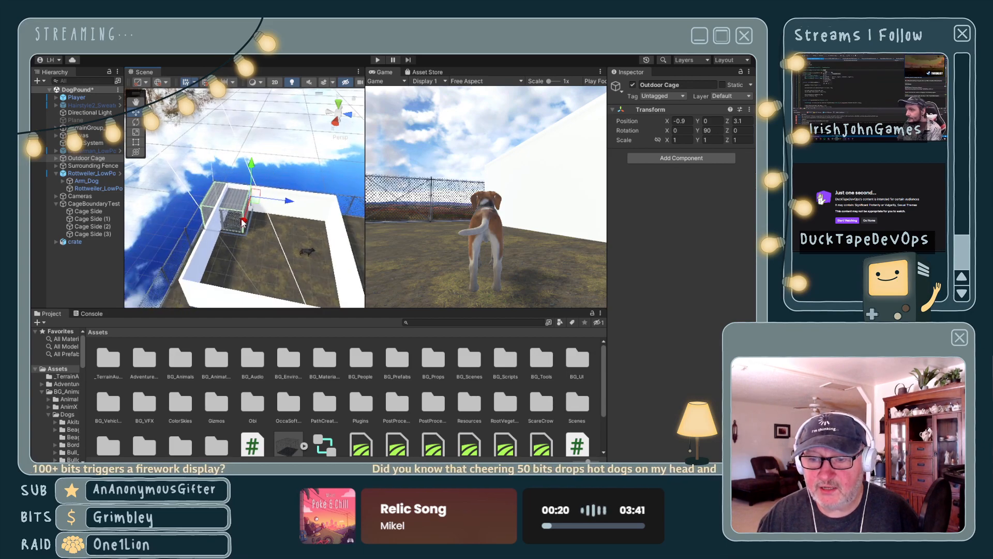
pyautogui.moveTo(265, 232); pyautogui.dragTo(250, 232, button='middle')
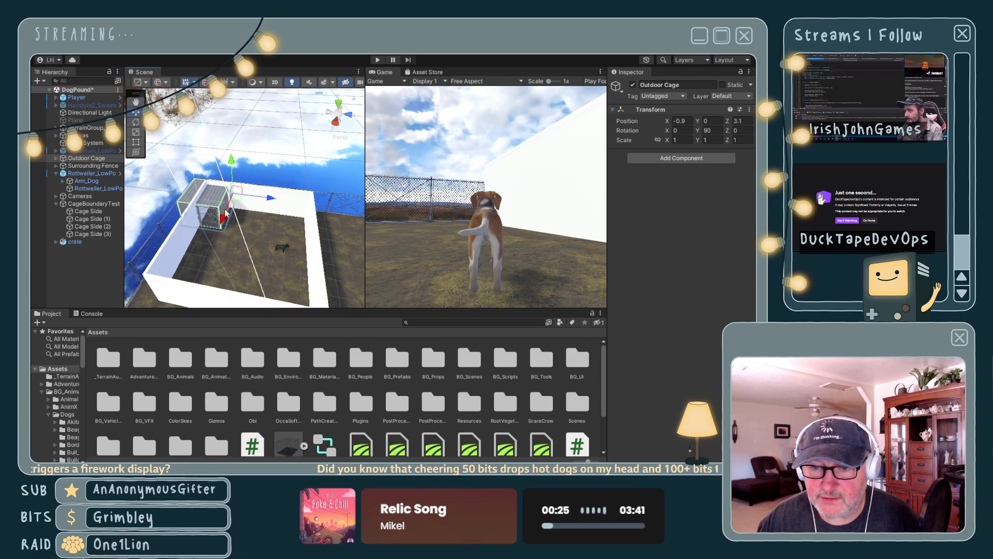
pyautogui.moveTo(269, 199); pyautogui.dragTo(282, 200)
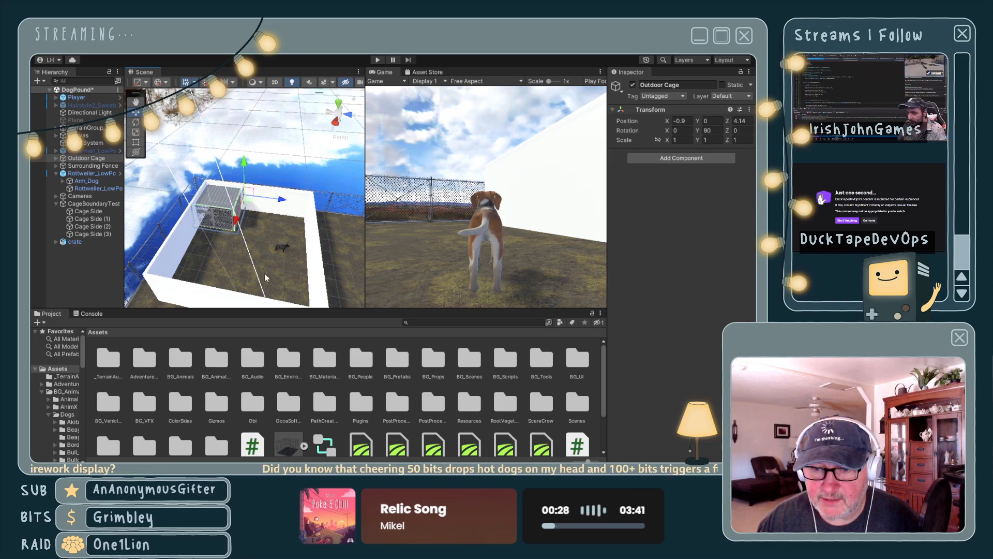
# - Move the Cage Side (2) wall inward beside the Outdoor Cage, to Z position 4.68
pyautogui.click(318, 245)
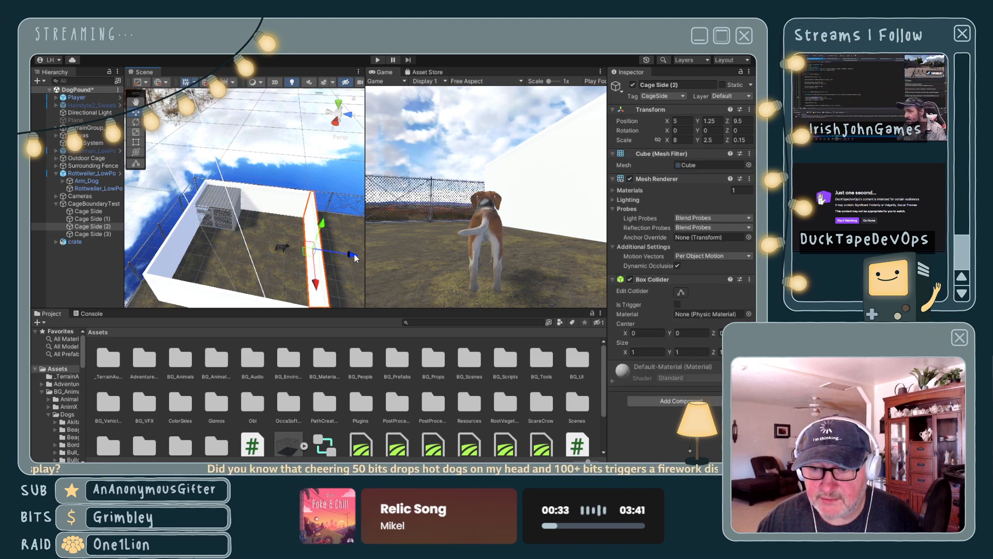
pyautogui.moveTo(355, 257); pyautogui.dragTo(271, 249)
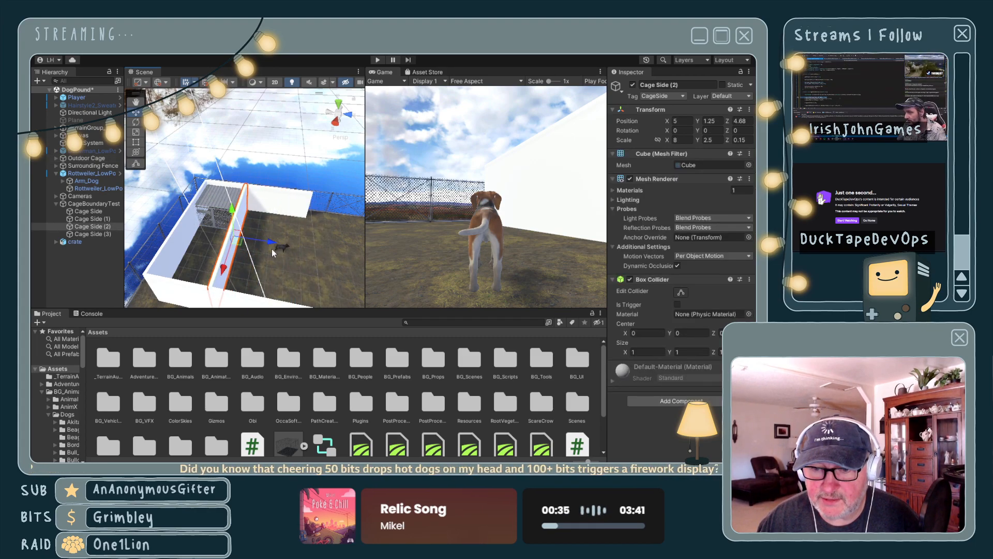
# - Assign the CageSide tag to the Dog Cage object inside Outdoor Cage
pyautogui.click(226, 208)
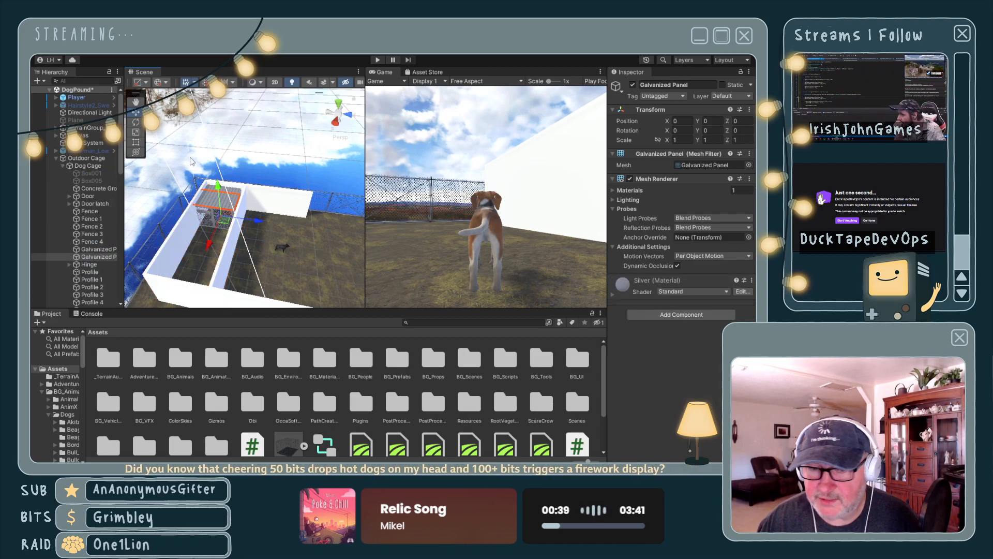
pyautogui.click(88, 158)
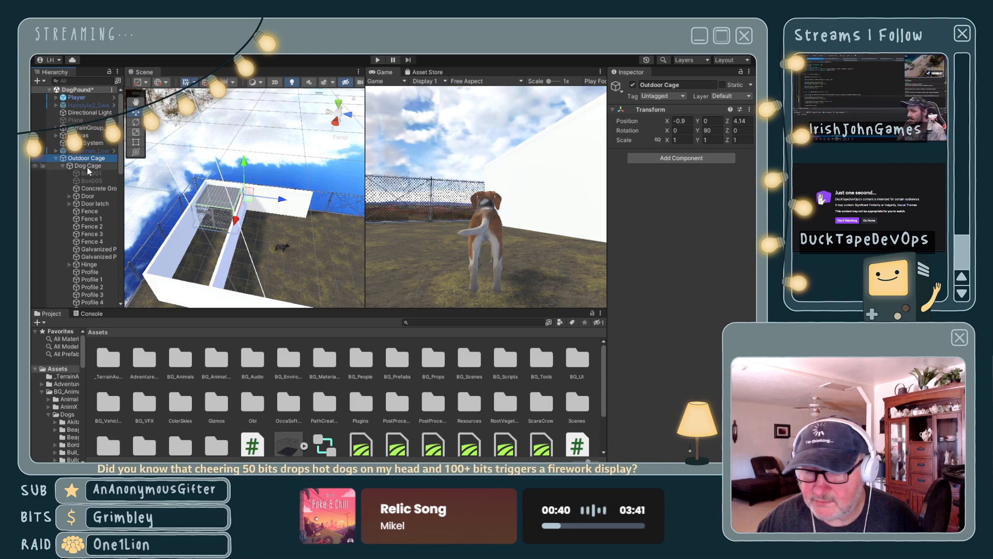
pyautogui.click(87, 166)
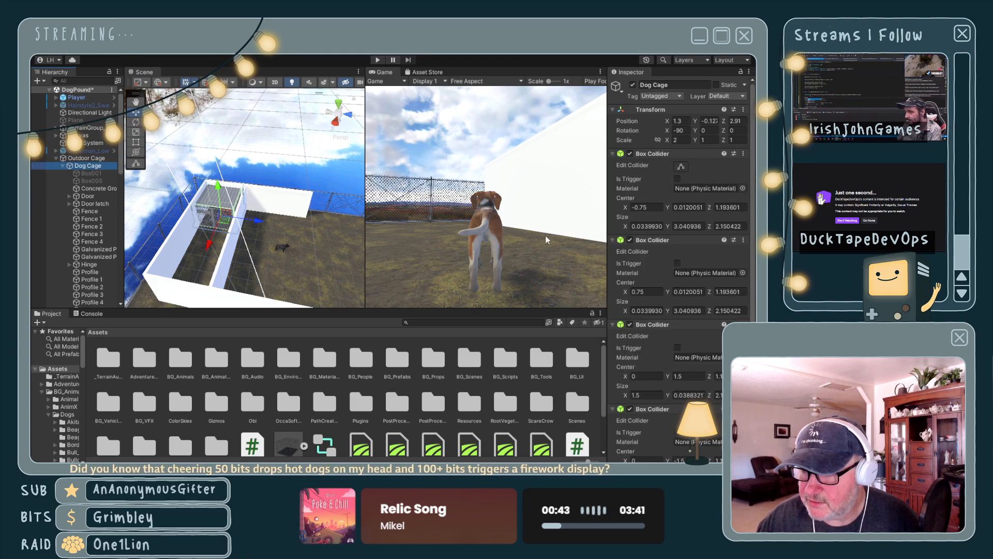
pyautogui.scroll(-3, 249, 248)
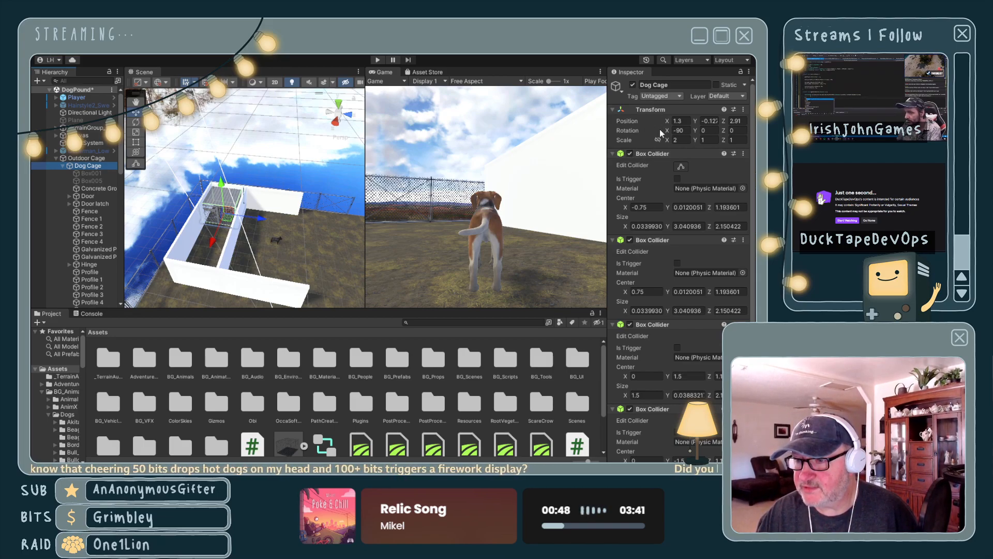
pyautogui.click(664, 273)
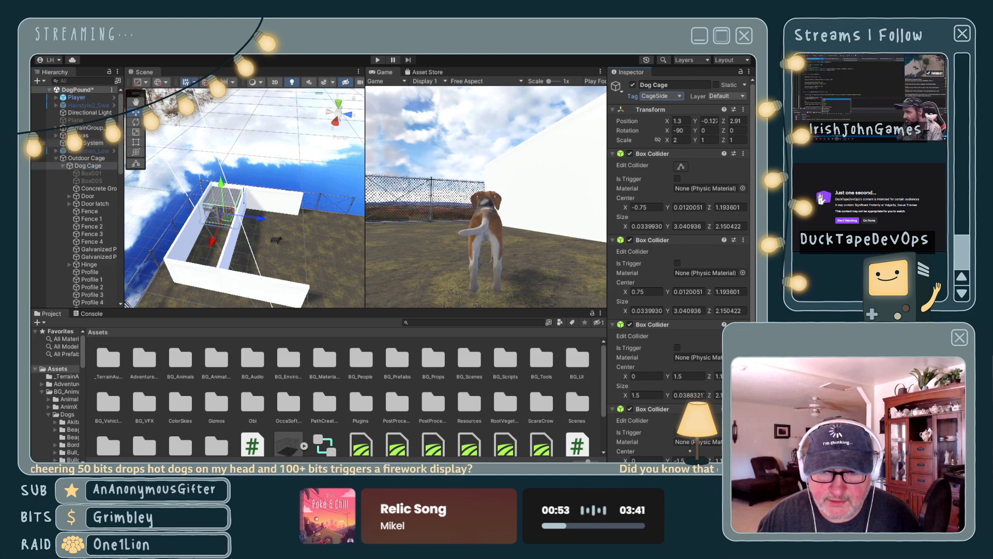
# - Move the Cage Side (2) wall back outward along the Z axis to position 9.58
pyautogui.scroll(-7, 69, 149)
pyautogui.scroll(-7, 69, 148)
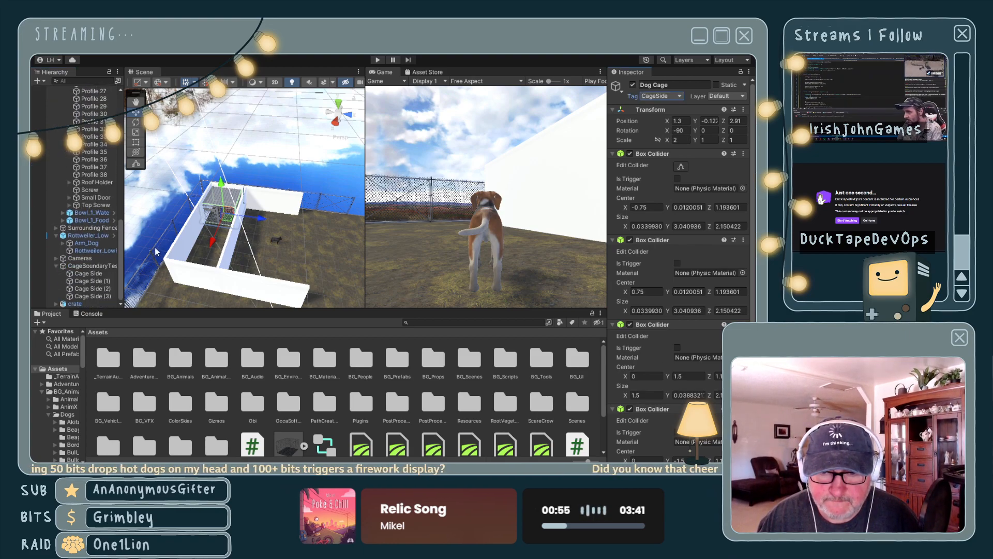
pyautogui.click(89, 265)
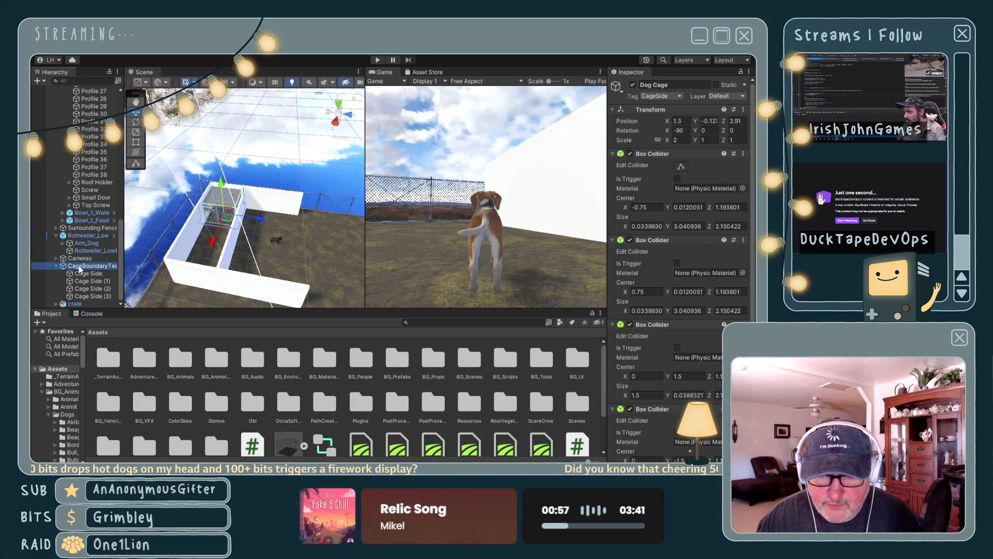
pyautogui.click(233, 239)
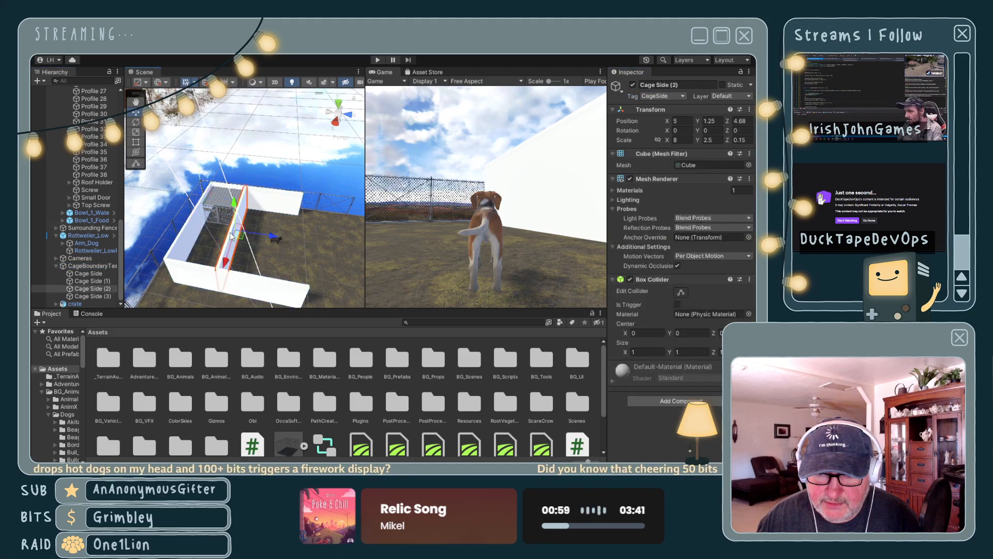
pyautogui.moveTo(277, 239); pyautogui.dragTo(346, 243)
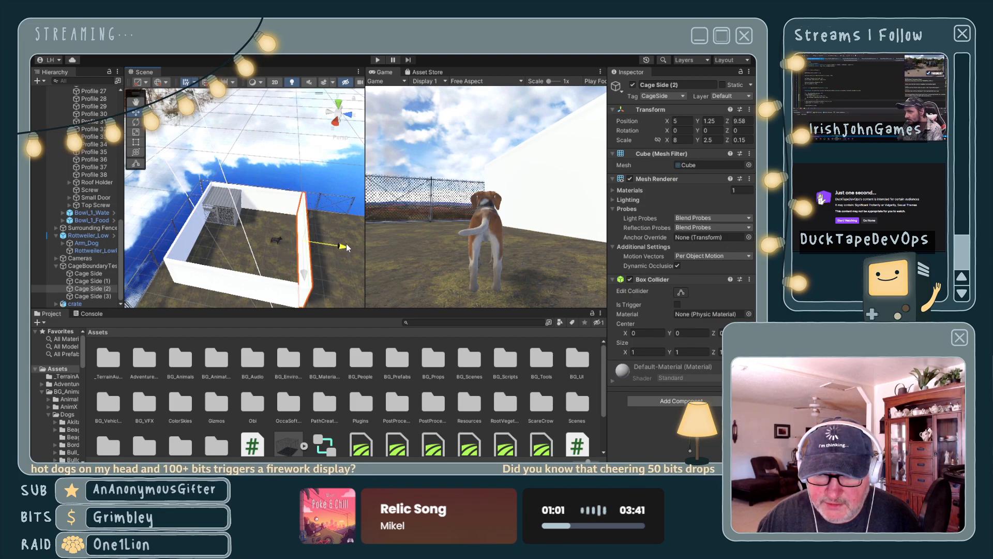
# - Deactivate the CageBoundaryTest object and bring the outdoor cage and the Rottweiler into view
pyautogui.click(90, 267)
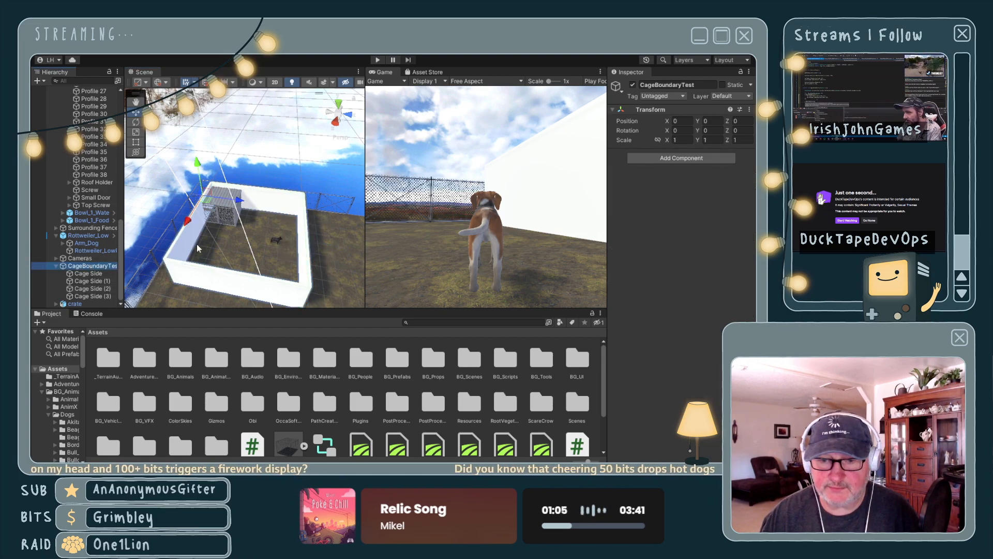
pyautogui.click(633, 85)
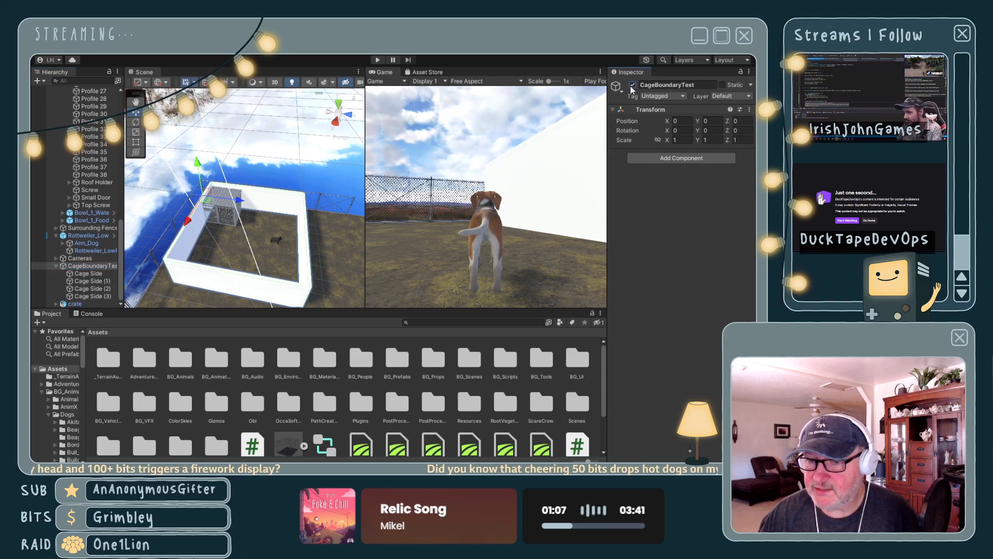
pyautogui.scroll(10, 273, 209)
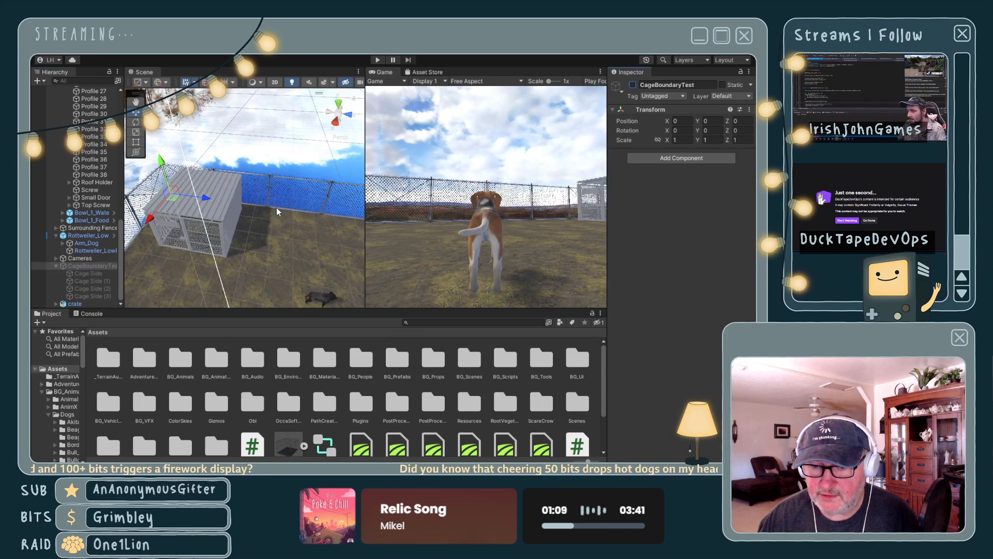
pyautogui.scroll(-2, 278, 207)
pyautogui.moveTo(298, 260); pyautogui.dragTo(273, 181, button='middle')
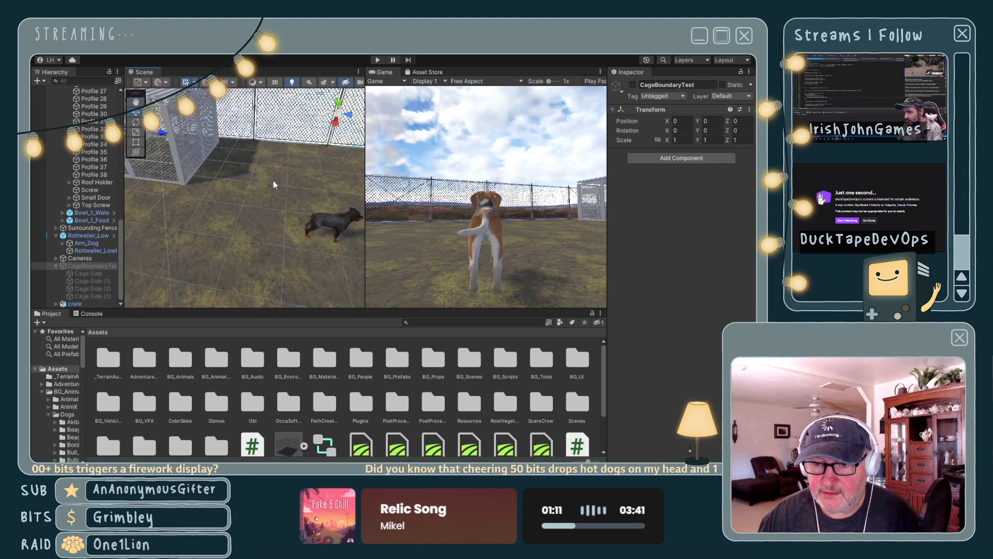
# - Open the Rottweiler_LowPoly prefab in isolation, widen the hierarchy and collapse the prefab's bone tree
pyautogui.click(122, 212)
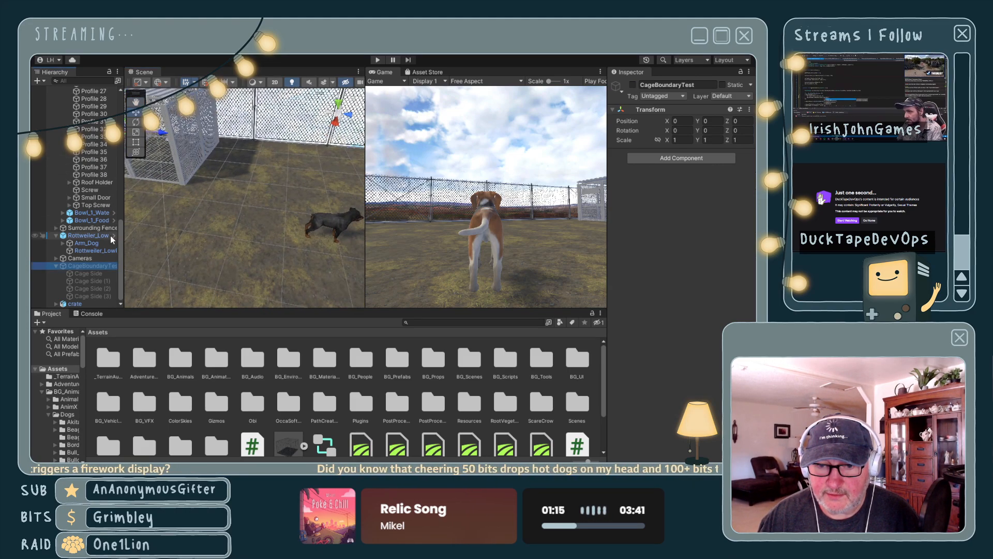
pyautogui.click(113, 235)
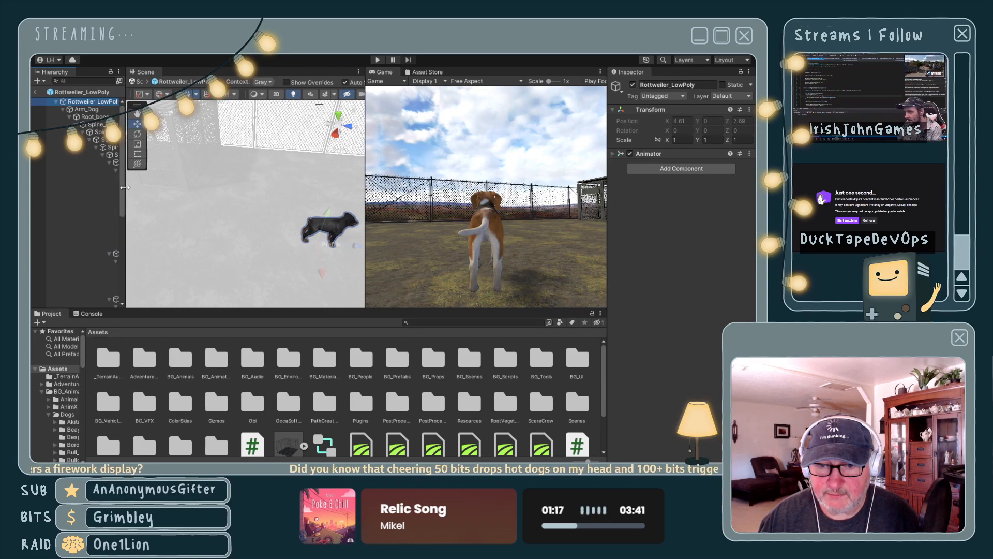
pyautogui.moveTo(124, 201); pyautogui.dragTo(131, 187)
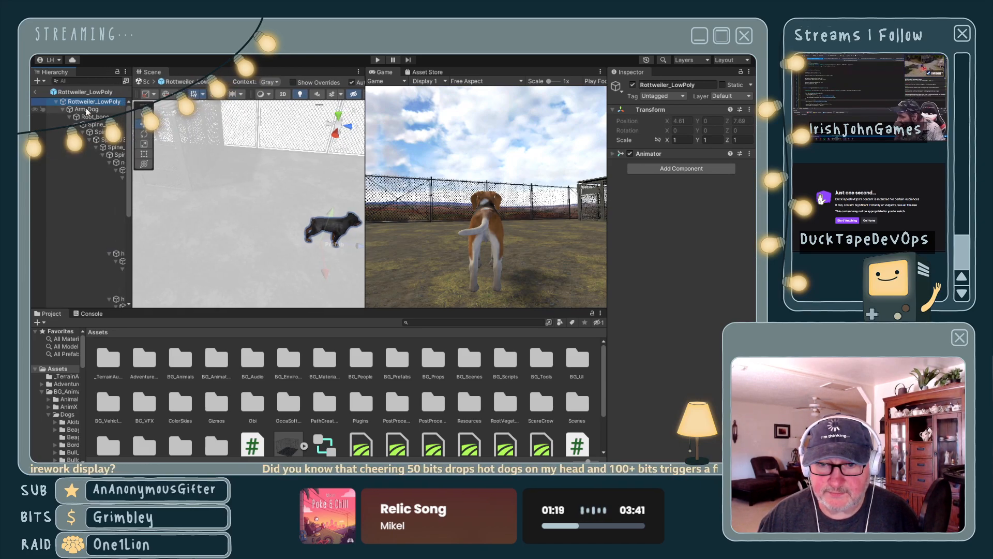
pyautogui.click(56, 102)
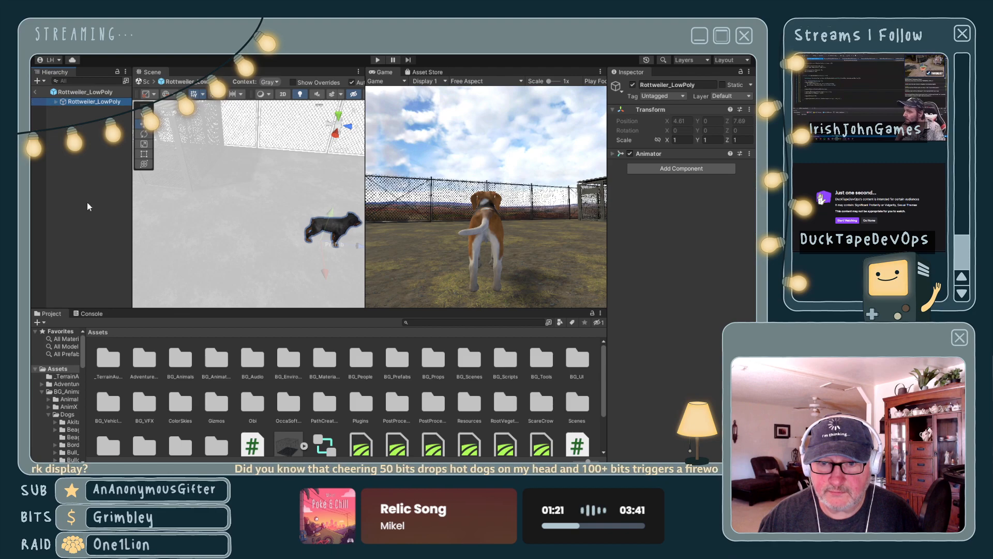
# - Leave prefab isolation, select the Rottweiler_LowPoly in the scene and move it inside the outdoor cage at X 1.65, Z 3.25
pyautogui.click(35, 92)
pyautogui.click(83, 235)
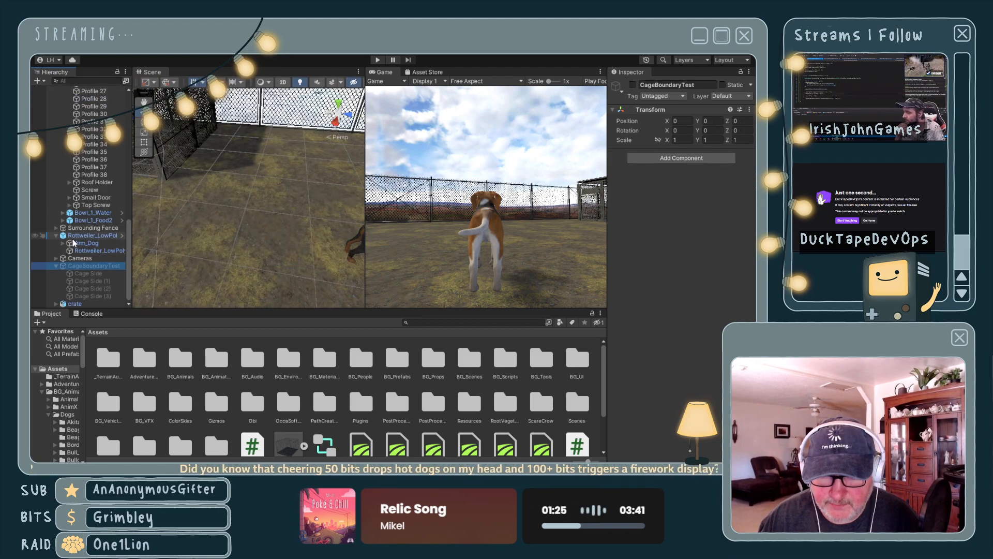
pyautogui.press('f')
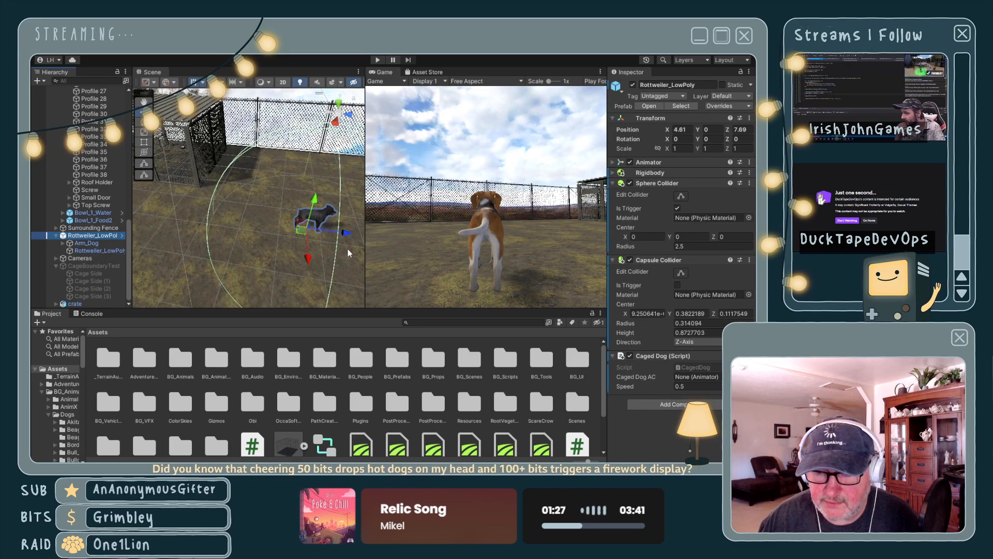
pyautogui.moveTo(345, 234); pyautogui.dragTo(193, 195)
pyautogui.moveTo(223, 188); pyautogui.dragTo(269, 202, button='middle')
pyautogui.scroll(10, 273, 184)
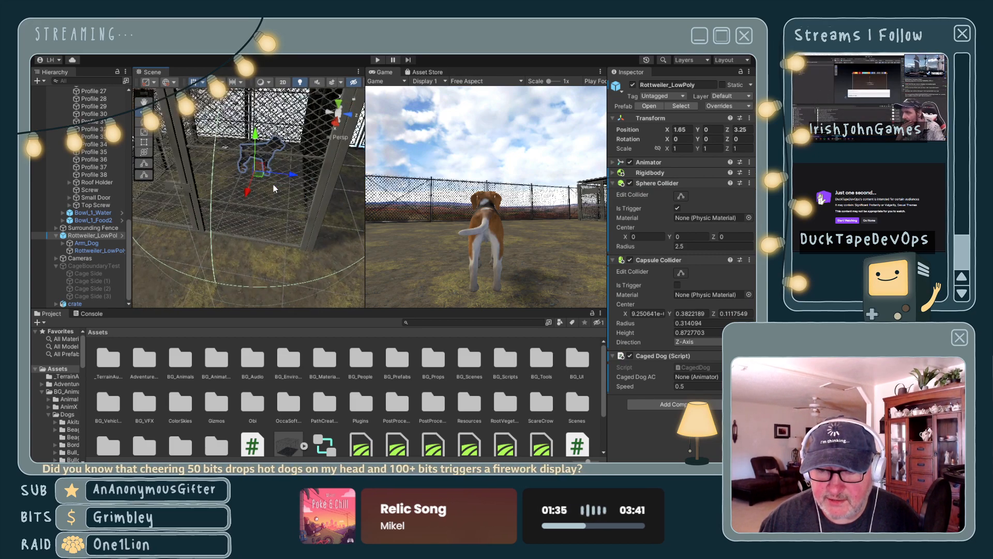
pyautogui.keyDown('alt'); pyautogui.moveTo(280, 196); pyautogui.dragTo(330, 226); pyautogui.keyUp('alt')
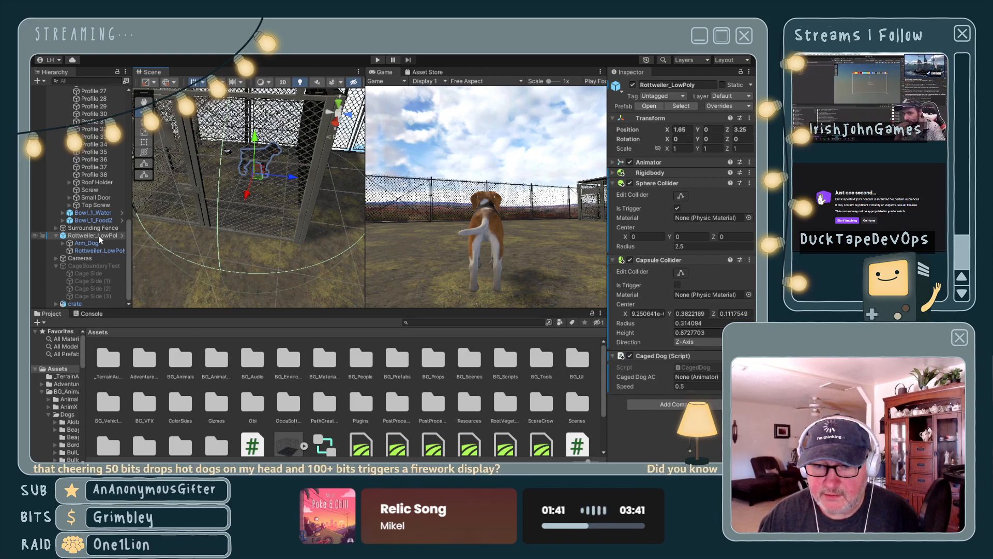
# - Show a shortened Console beneath taller Scene and Game views, and collapse the Outdoor Cage tree in the hierarchy
pyautogui.click(91, 313)
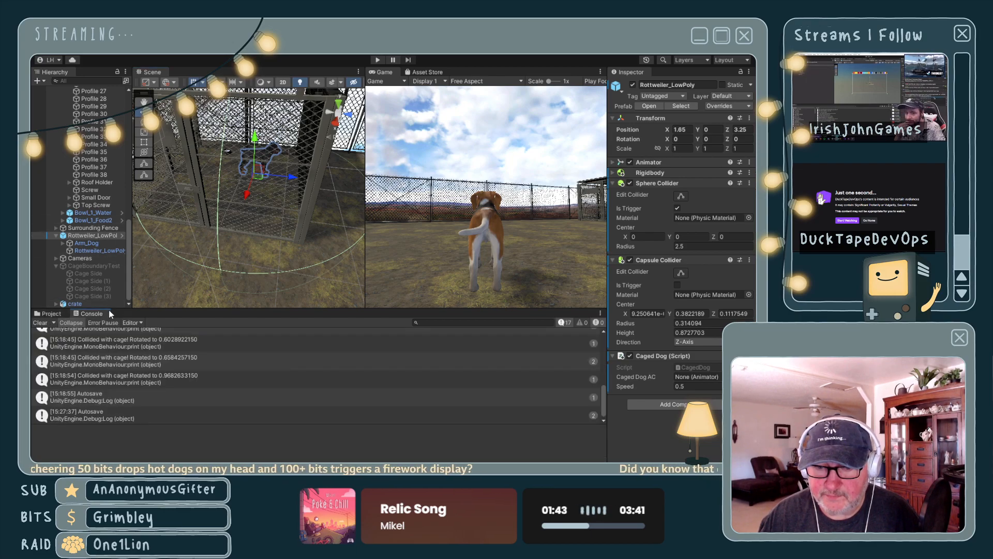
pyautogui.moveTo(109, 311); pyautogui.dragTo(106, 381)
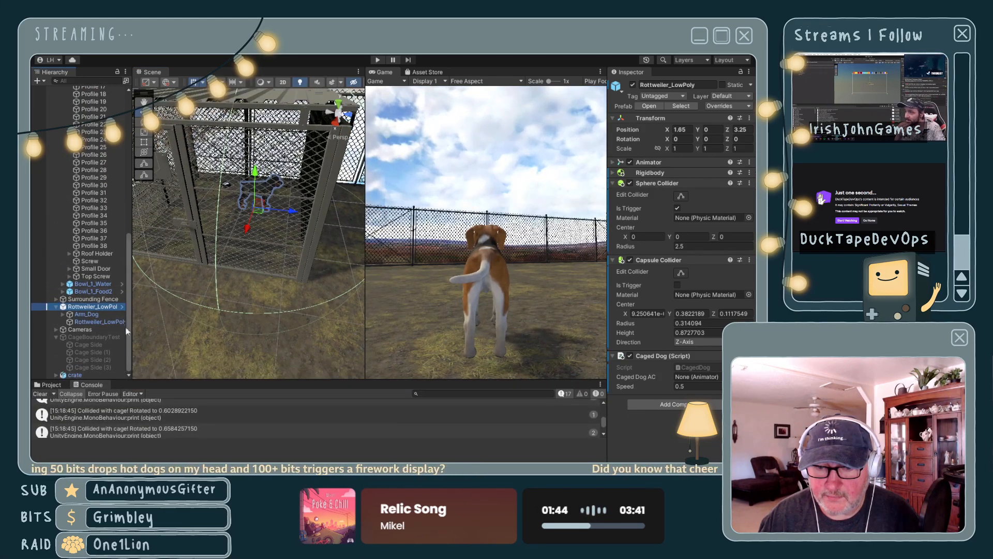
pyautogui.scroll(10, 98, 241)
pyautogui.scroll(5, 99, 241)
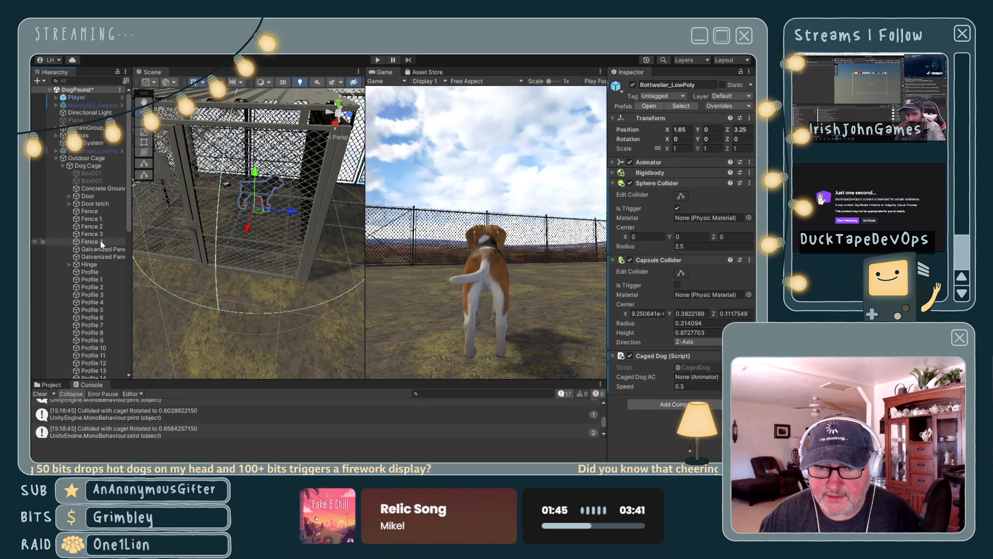
pyautogui.click(57, 159)
pyautogui.click(90, 301)
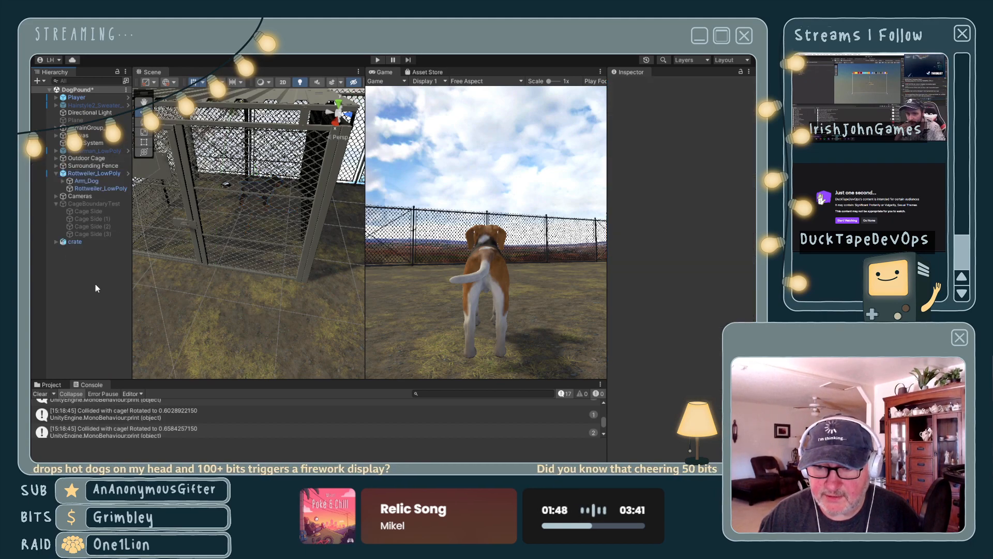
# - Play-test the scene, observing how the Rottweiler turns on collisions with the outdoor cage, and stop the run
pyautogui.click(378, 60)
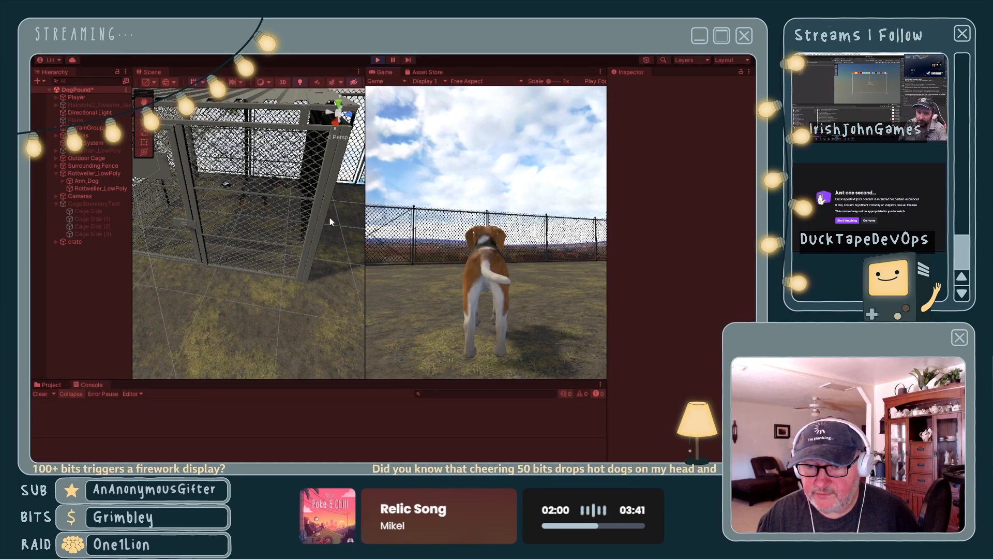
pyautogui.scroll(3, 319, 232)
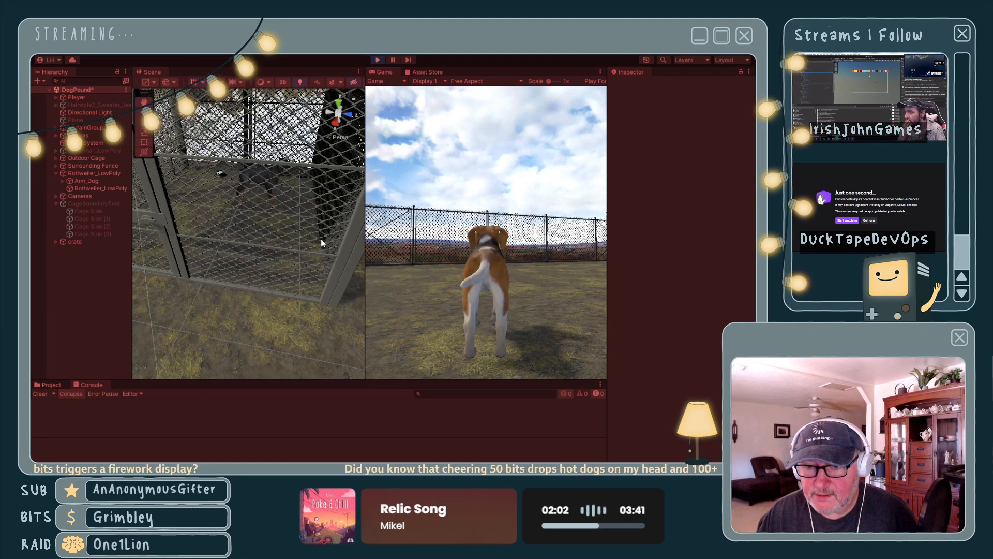
pyautogui.moveTo(322, 241); pyautogui.dragTo(262, 258, button='middle')
pyautogui.keyDown('alt'); pyautogui.moveTo(262, 259); pyautogui.dragTo(209, 257); pyautogui.keyUp('alt')
pyautogui.moveTo(209, 257); pyautogui.dragTo(208, 263, button='right')
pyautogui.moveTo(310, 268); pyautogui.dragTo(284, 268, button='right')
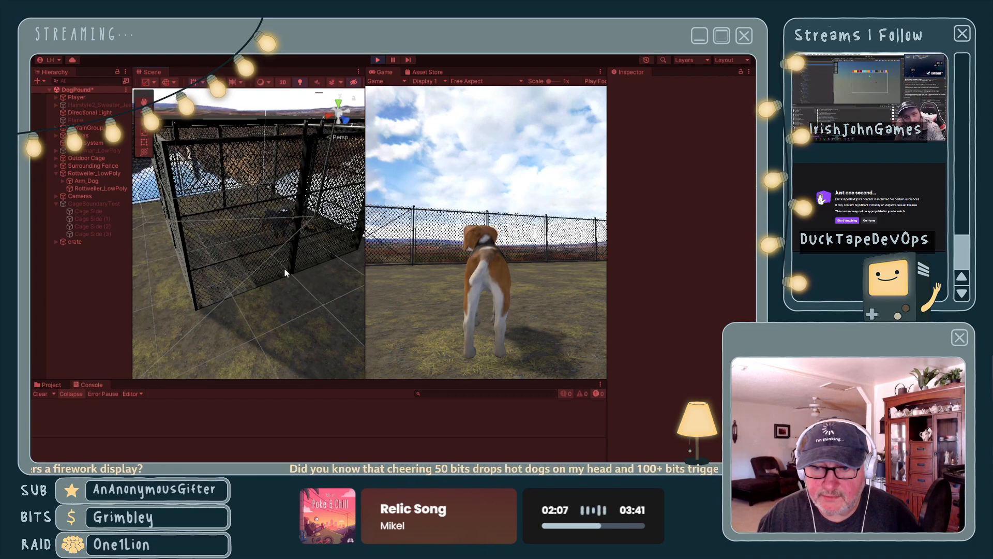
pyautogui.scroll(2, 300, 265)
pyautogui.scroll(1, 300, 264)
pyautogui.moveTo(323, 291); pyautogui.dragTo(304, 300, button='middle')
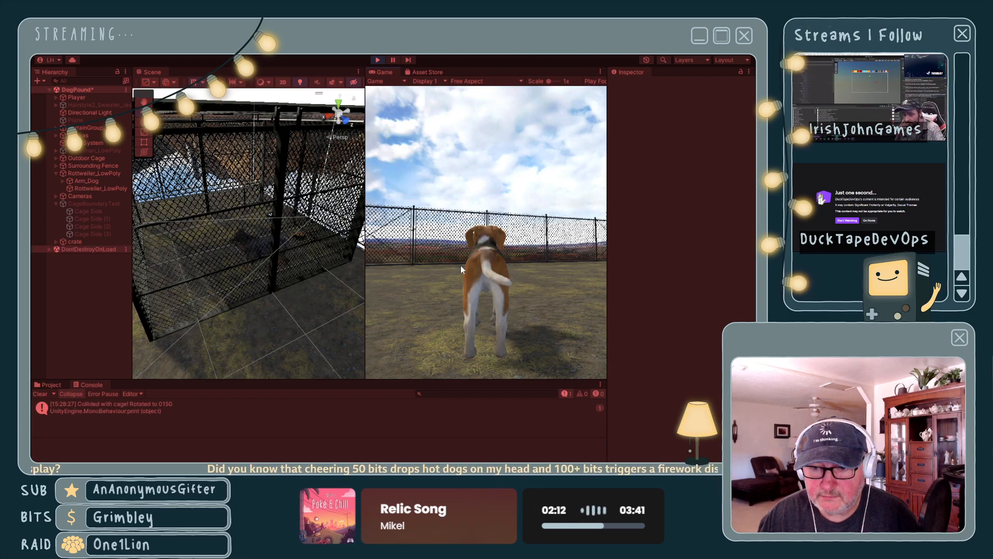
pyautogui.keyDown('alt'); pyautogui.moveTo(268, 309); pyautogui.dragTo(287, 327); pyautogui.keyUp('alt')
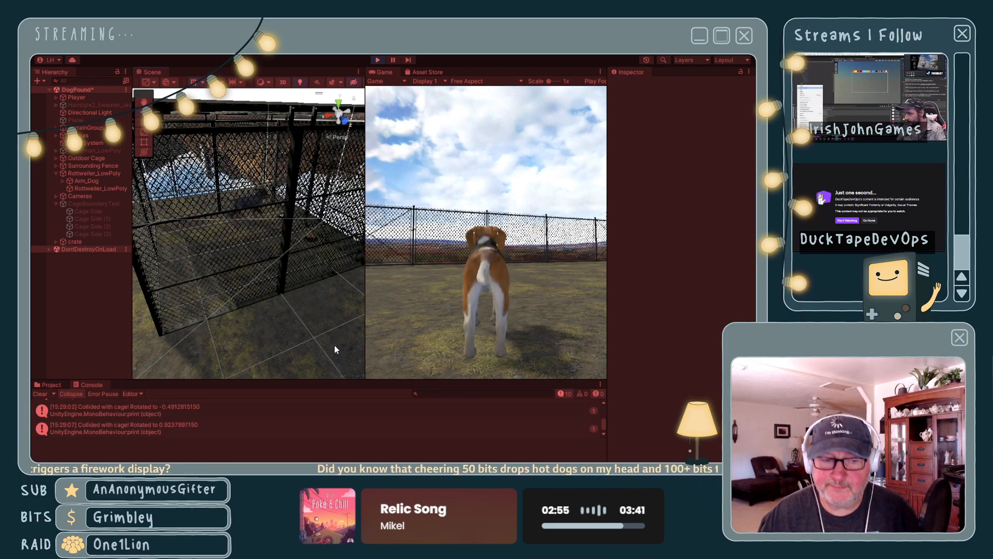
pyautogui.click(377, 60)
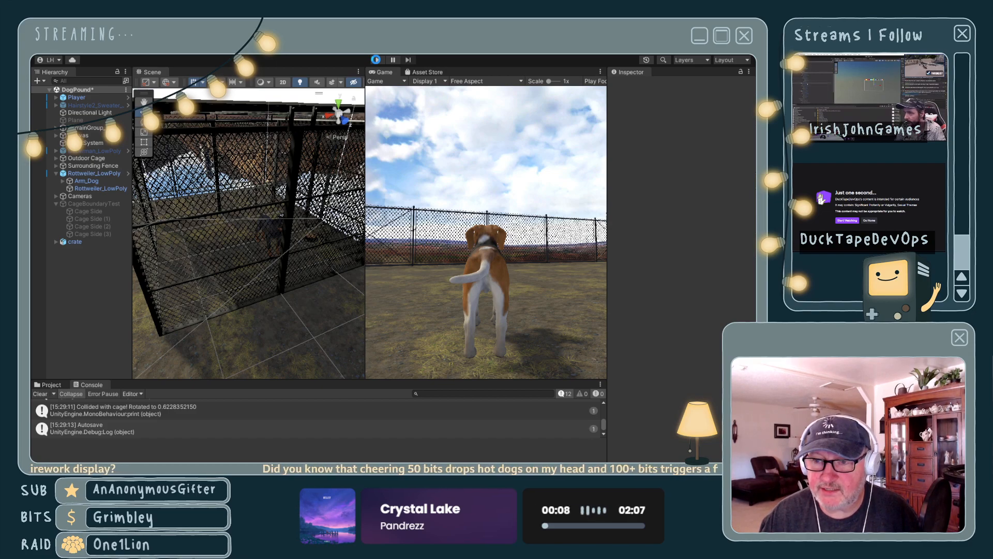
# - Rerun the scene to check the Rottweiler's rotation off the cage sides, and exit play mode
pyautogui.click(378, 60)
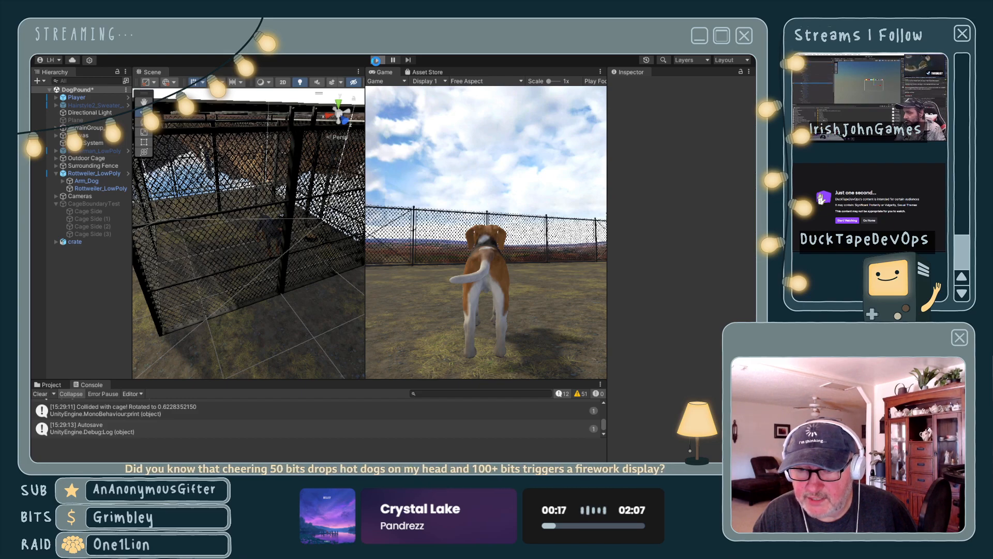
pyautogui.click(377, 60)
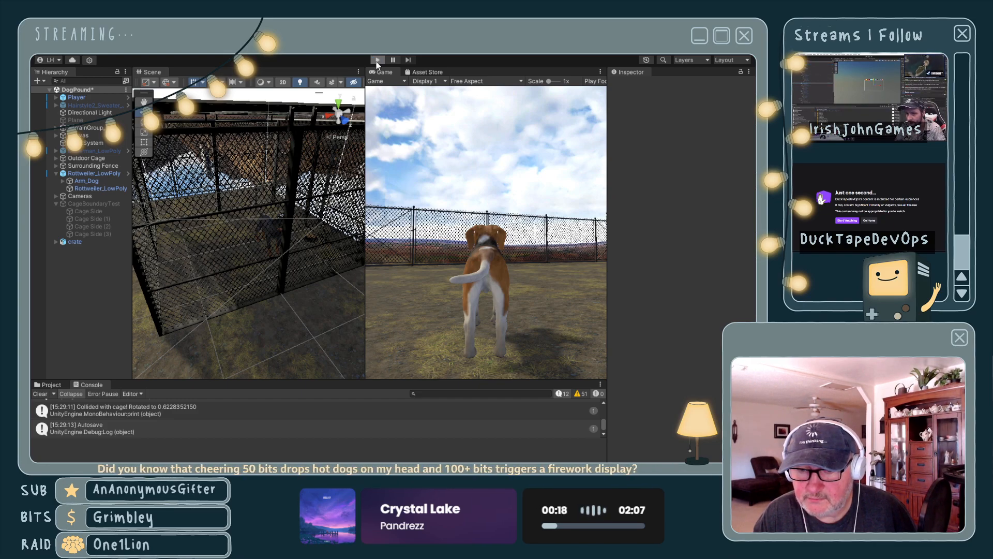
pyautogui.click(377, 61)
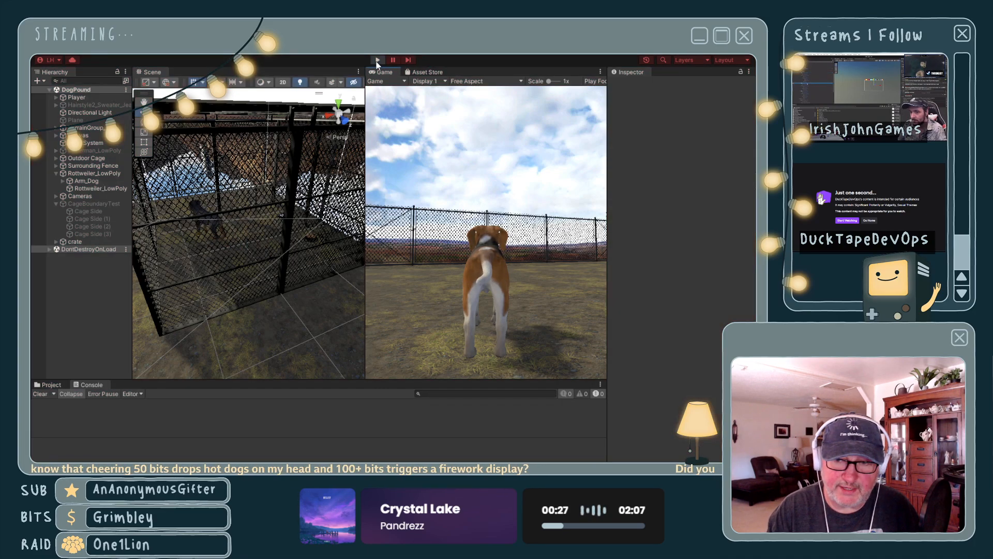
pyautogui.click(376, 61)
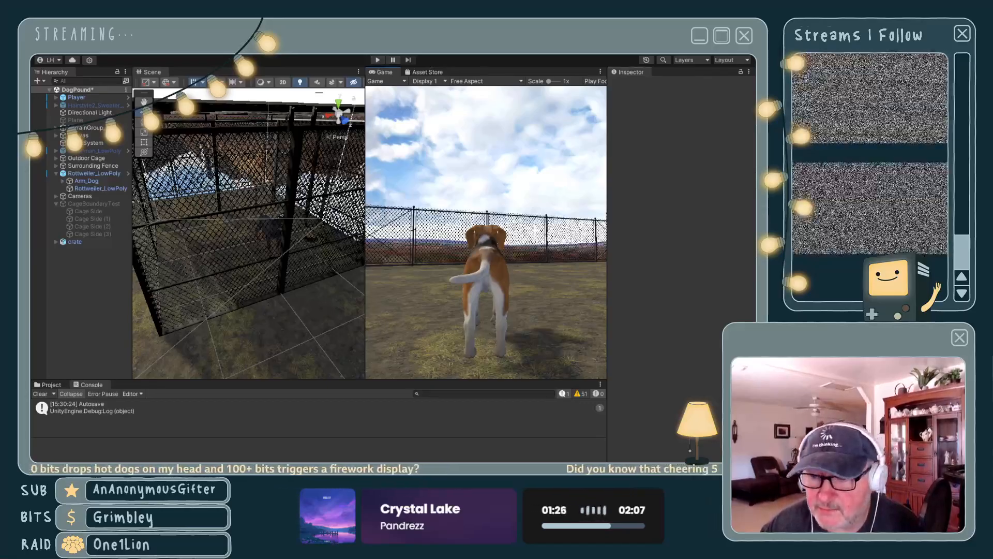
# - Run another play test to watch the Rottweiler's roaming inside the cage and its collision log, and end it
pyautogui.click(377, 61)
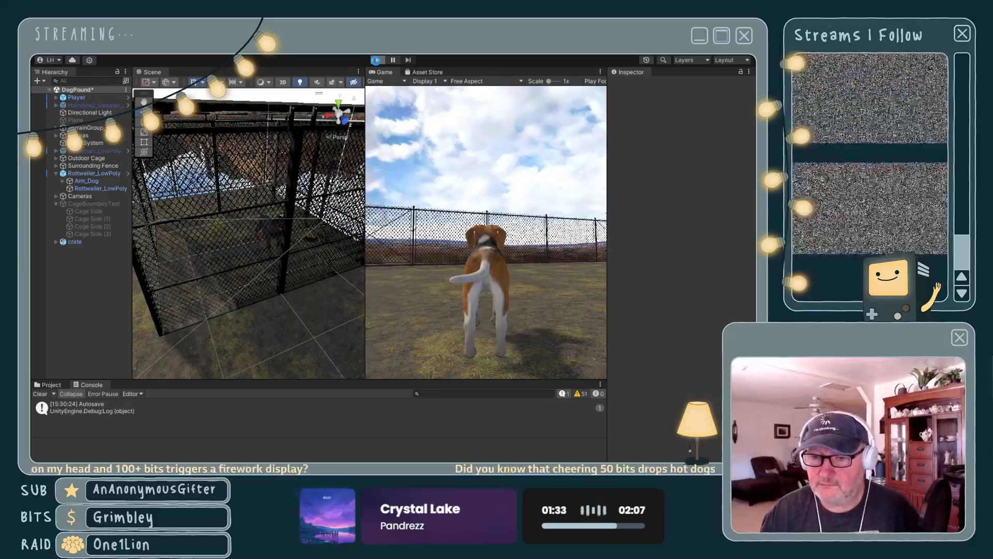
pyautogui.click(376, 60)
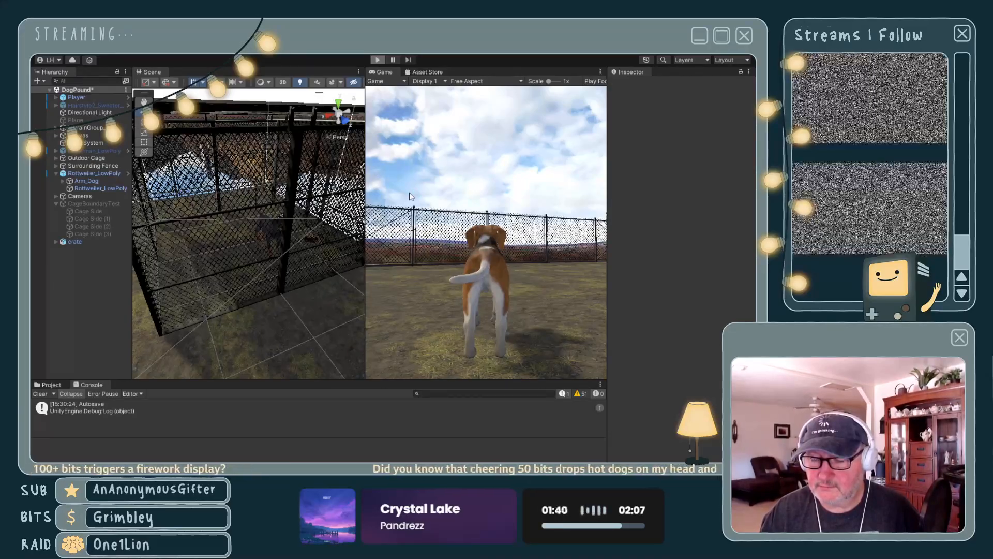
pyautogui.hotkey('ctrl', 'p')
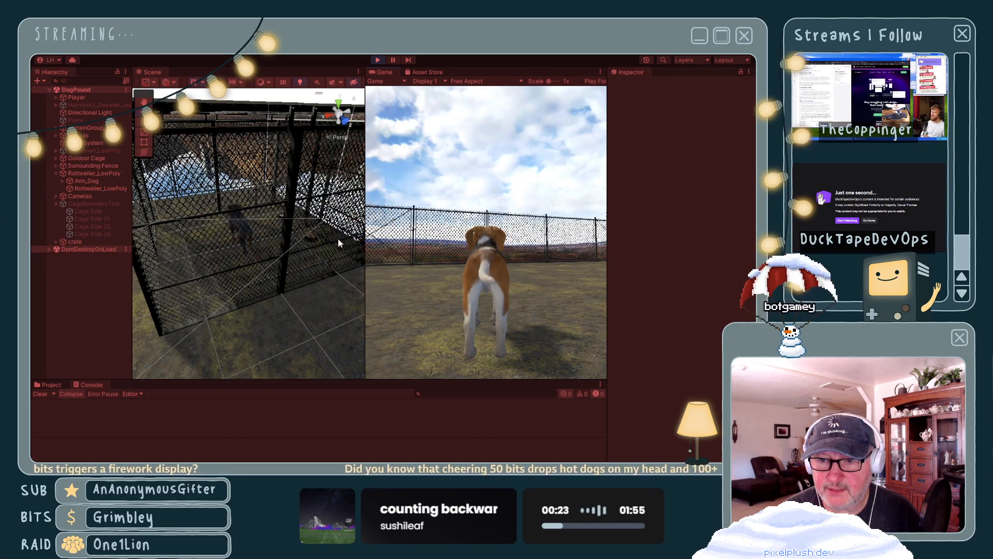
pyautogui.click(378, 60)
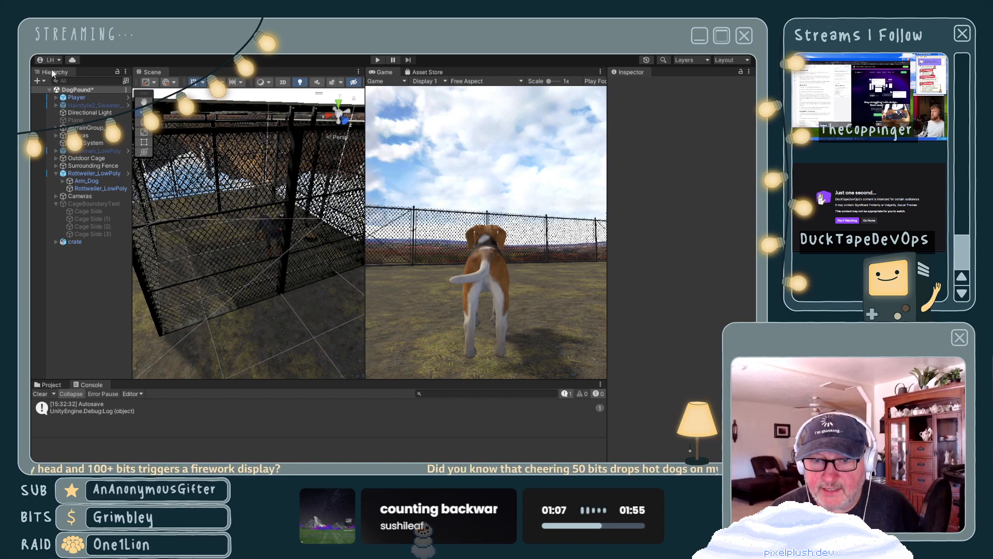
# - Save the DogPound scene and close the Unity editor
pyautogui.hotkey('ctrl', 's')
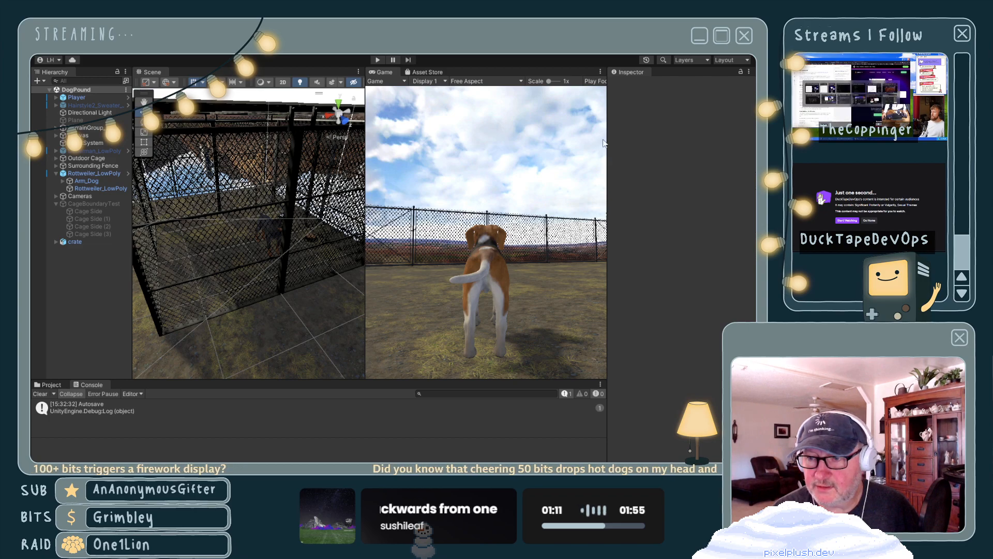
pyautogui.click(746, 41)
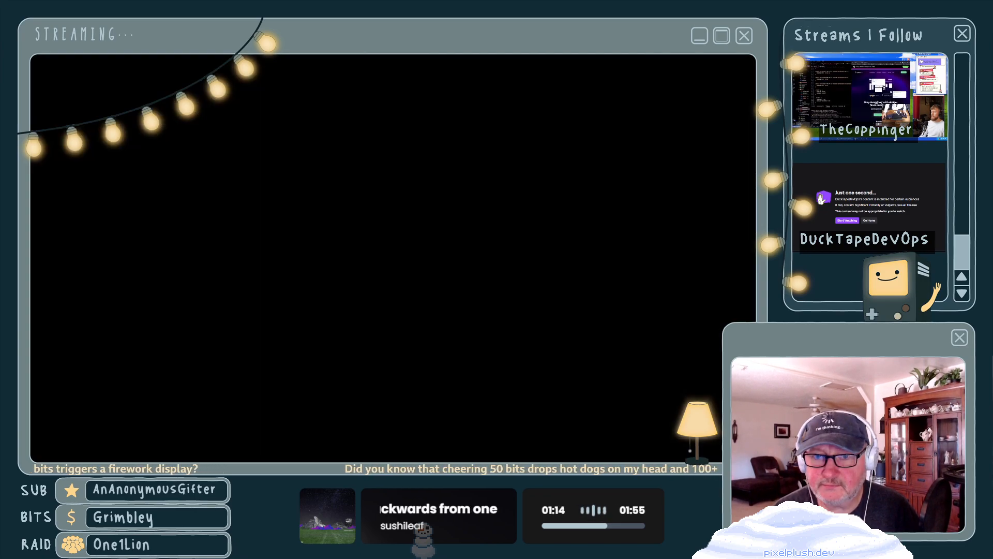